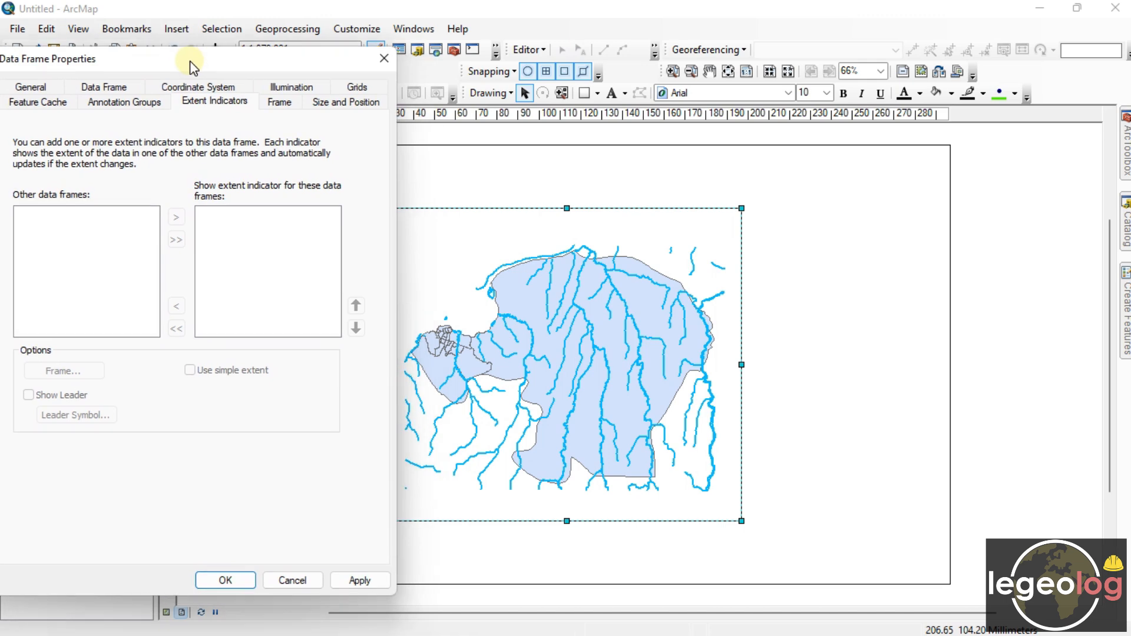
Step: Add a graticule grid to the data frame with the wizard's default appearance and 1-degree intervals, and apply it
click(340, 87)
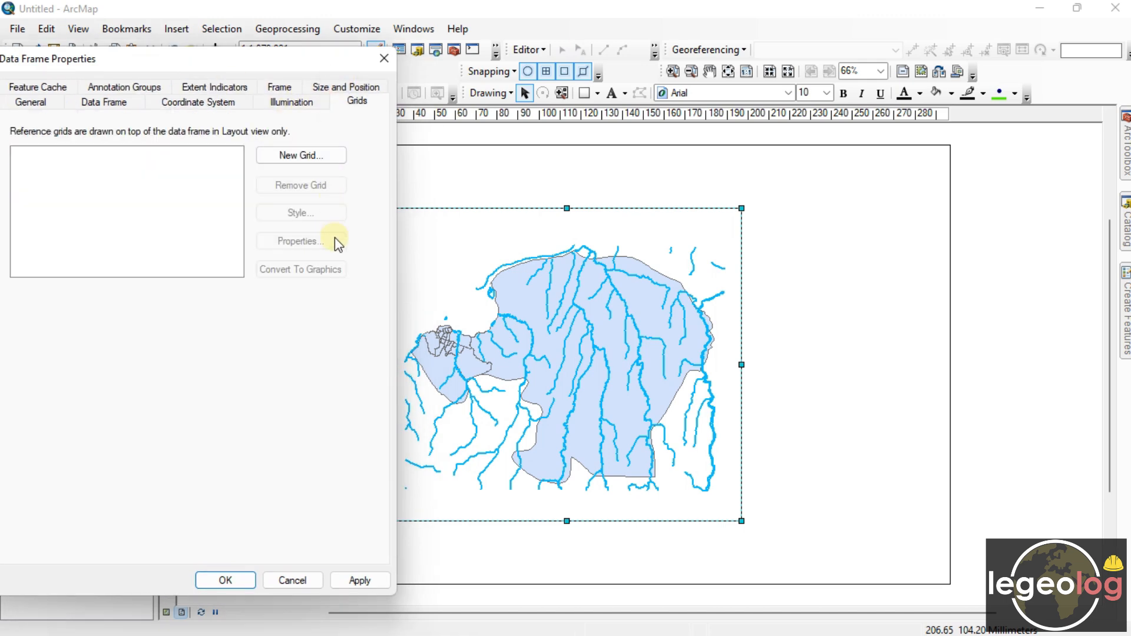
click(279, 156)
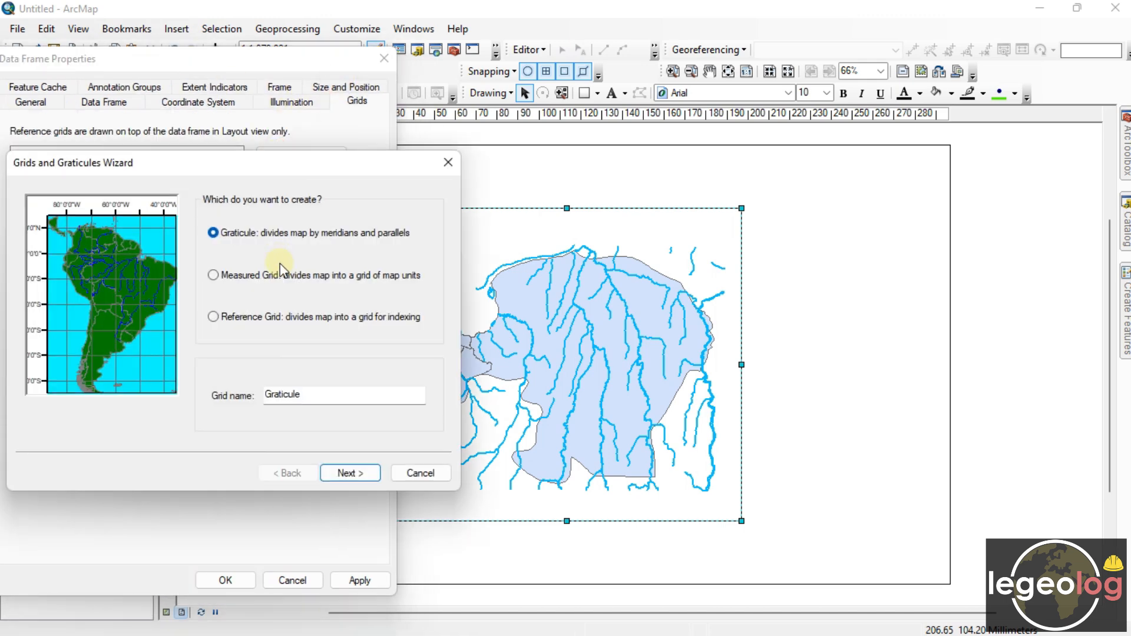
click(371, 475)
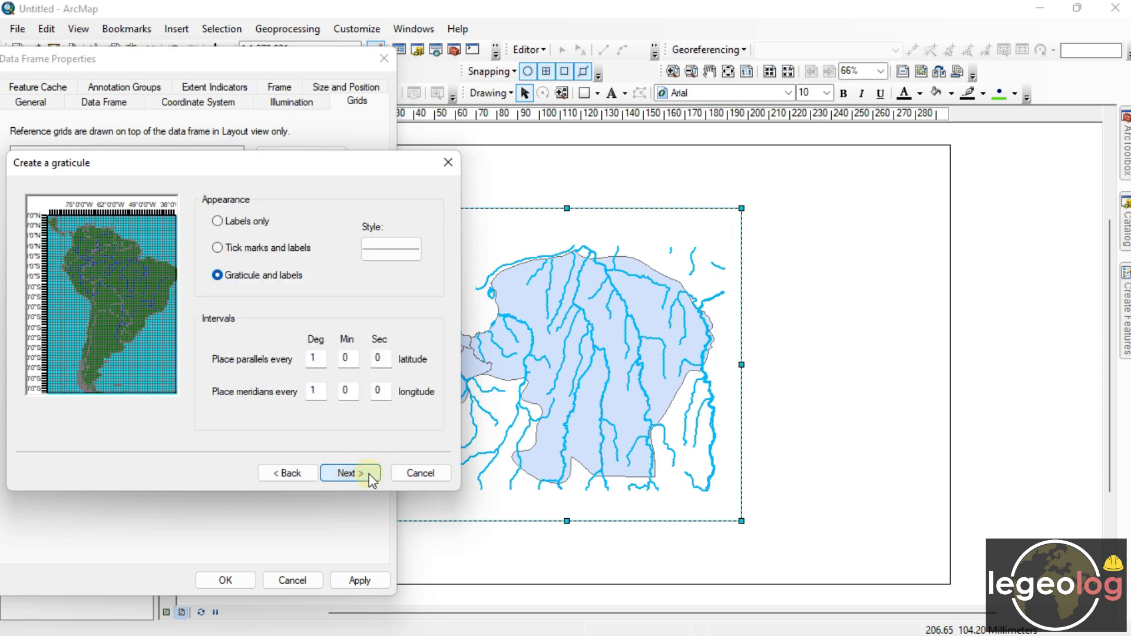
click(368, 474)
click(368, 474)
click(369, 474)
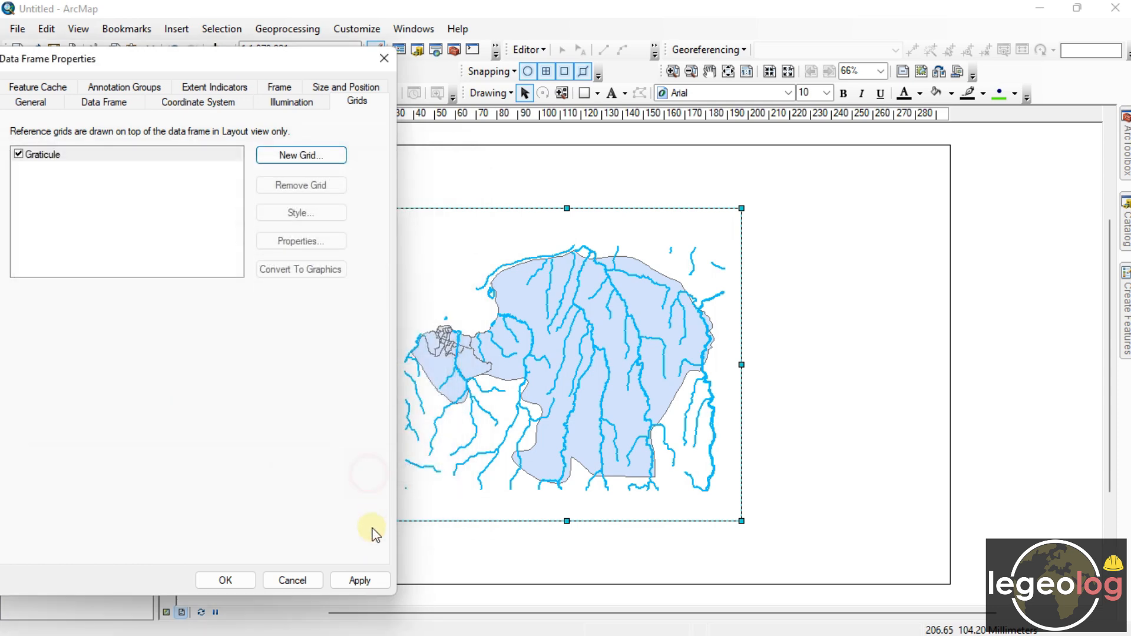
click(366, 582)
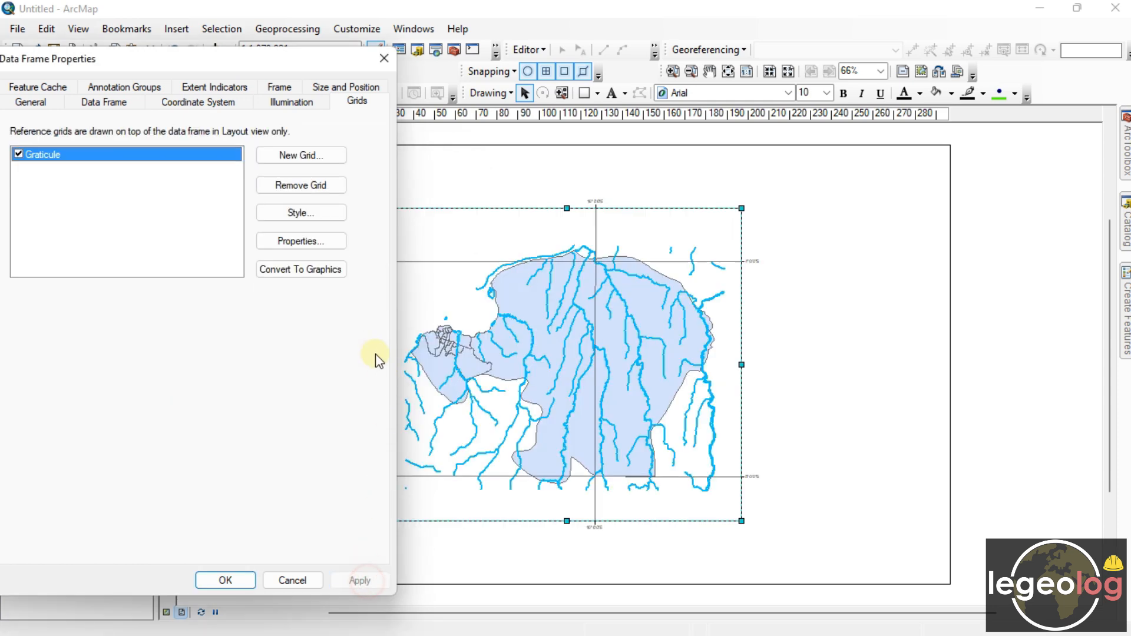
Step: Set the graticule's X and Y axis intervals to 20 minutes each, leaving the degree values empty
click(285, 243)
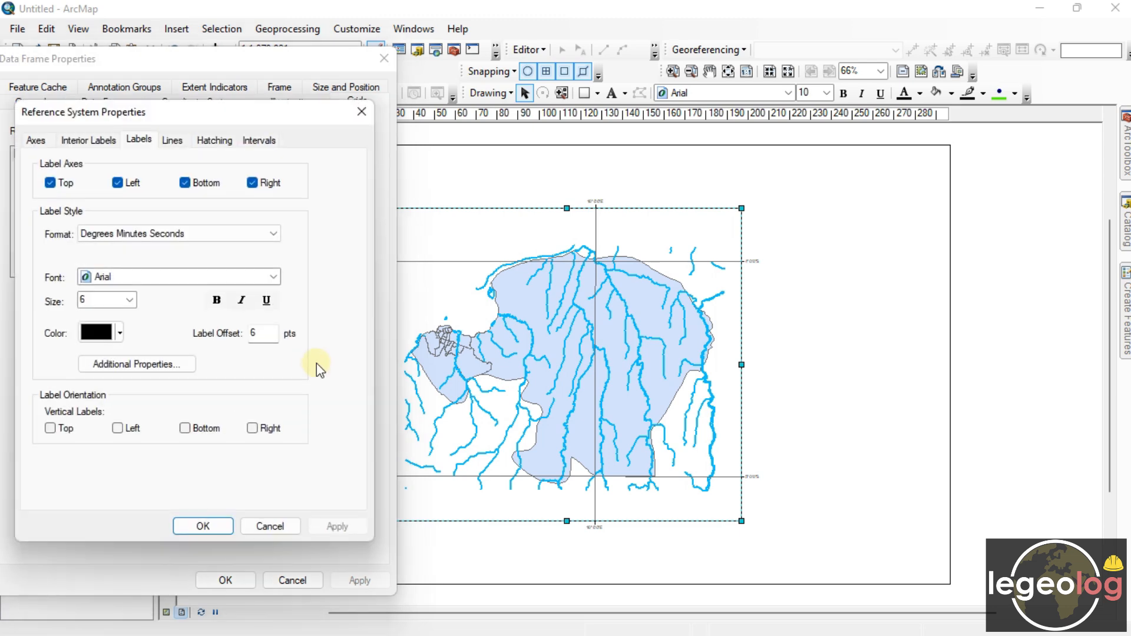
click(255, 140)
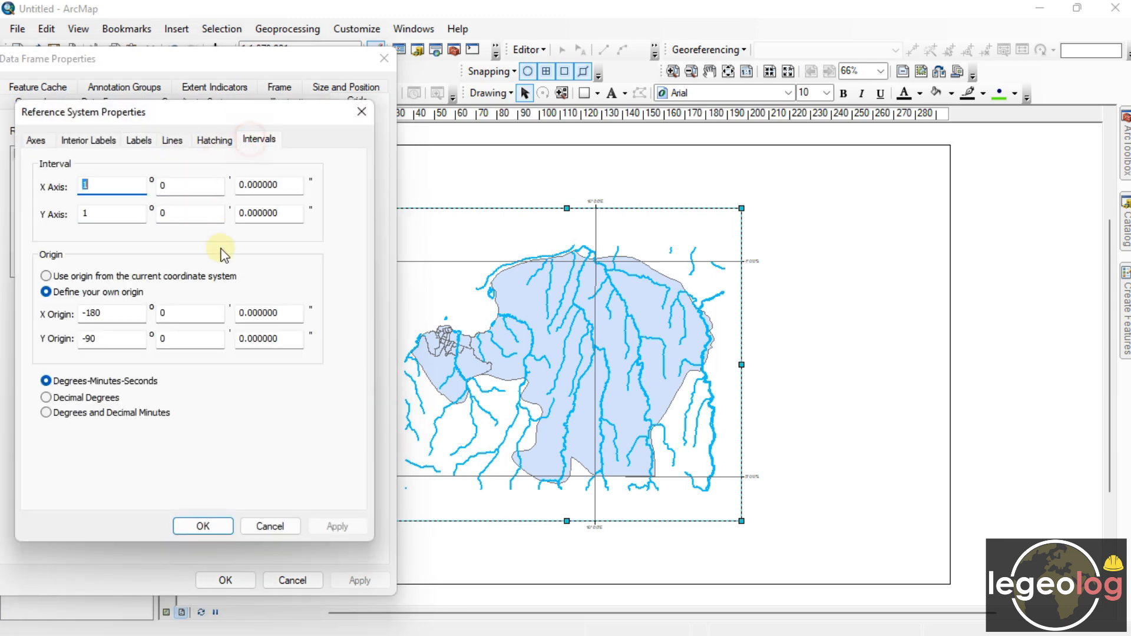
key(BackSpace)
click(101, 212)
key(BackSpace)
drag(167, 188, 154, 186)
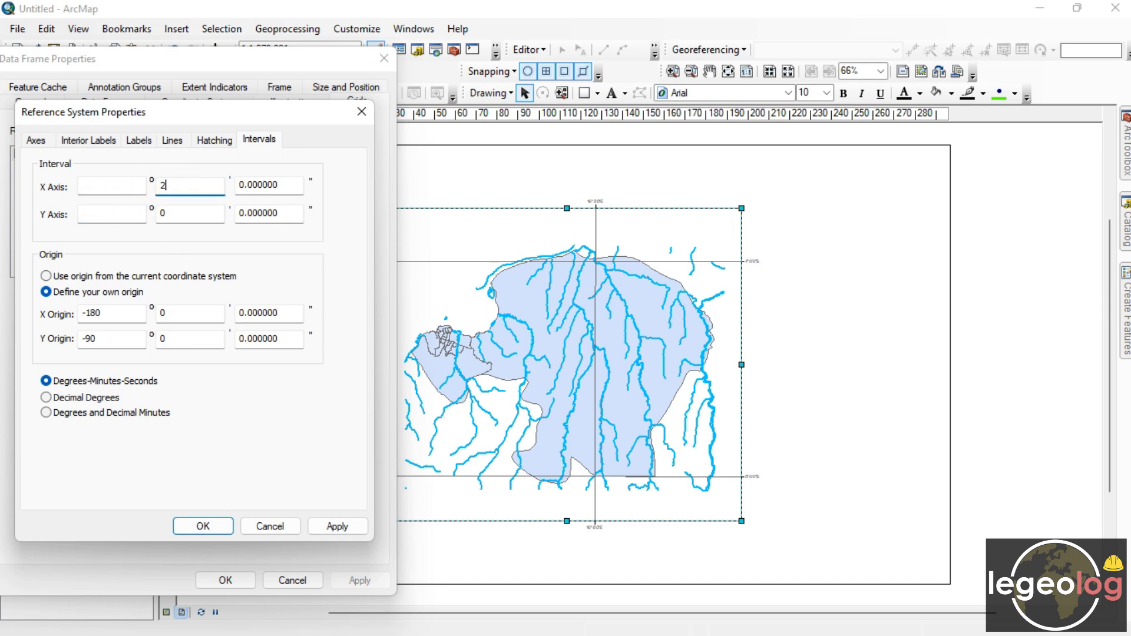
drag(184, 217, 83, 213)
text(20)
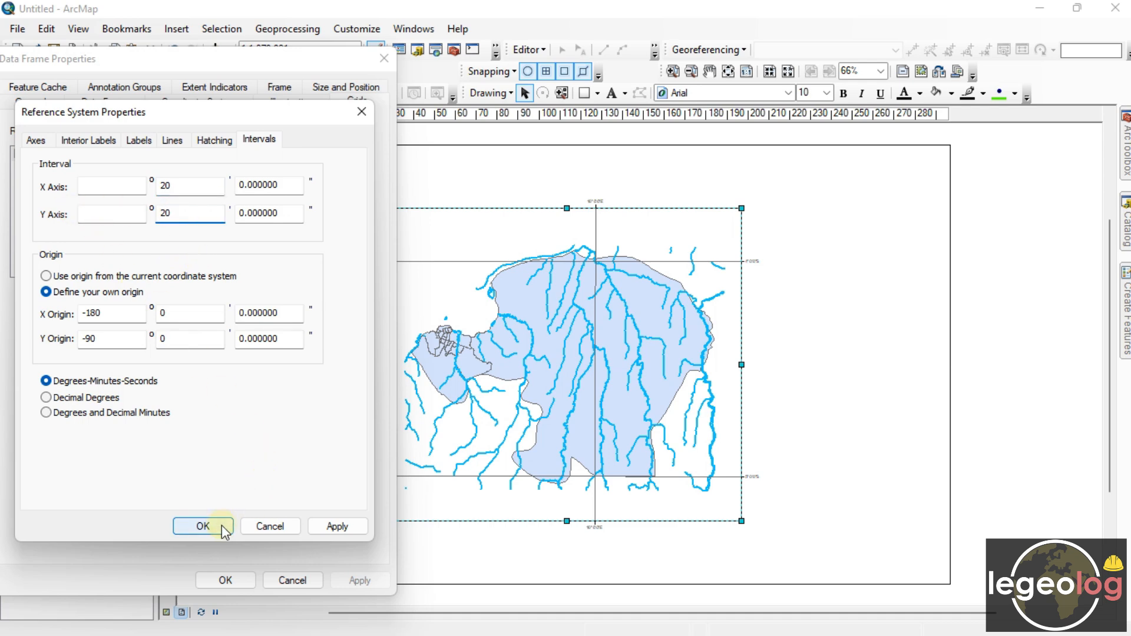
Step: Display the graticule as a grid of ticks, keeping the black cross symbol at size 8
click(212, 141)
click(172, 140)
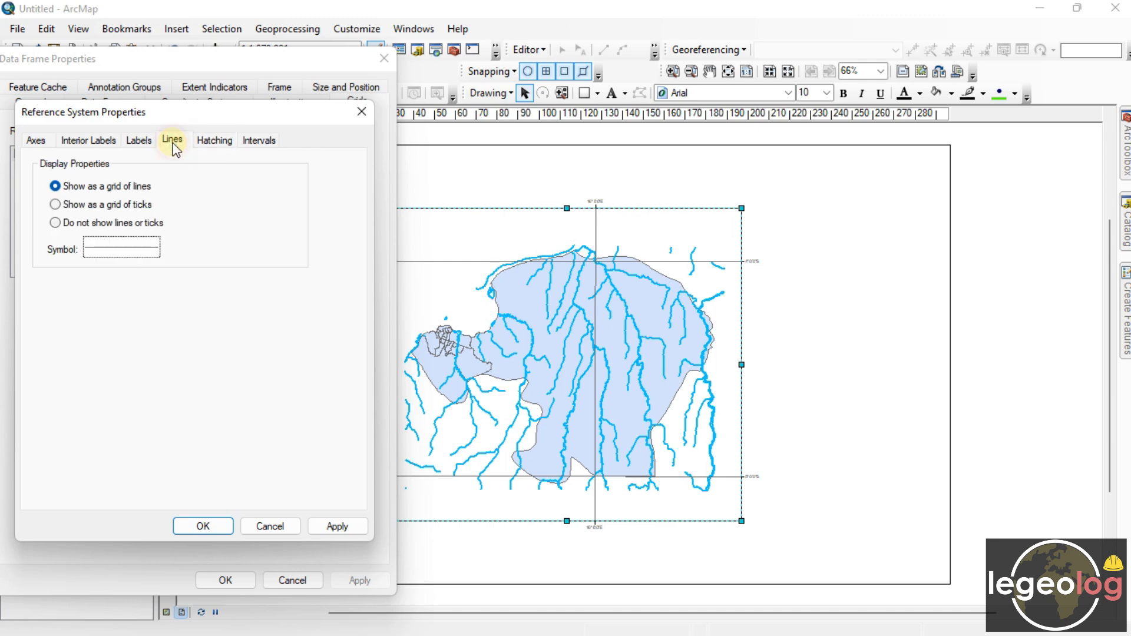
click(70, 228)
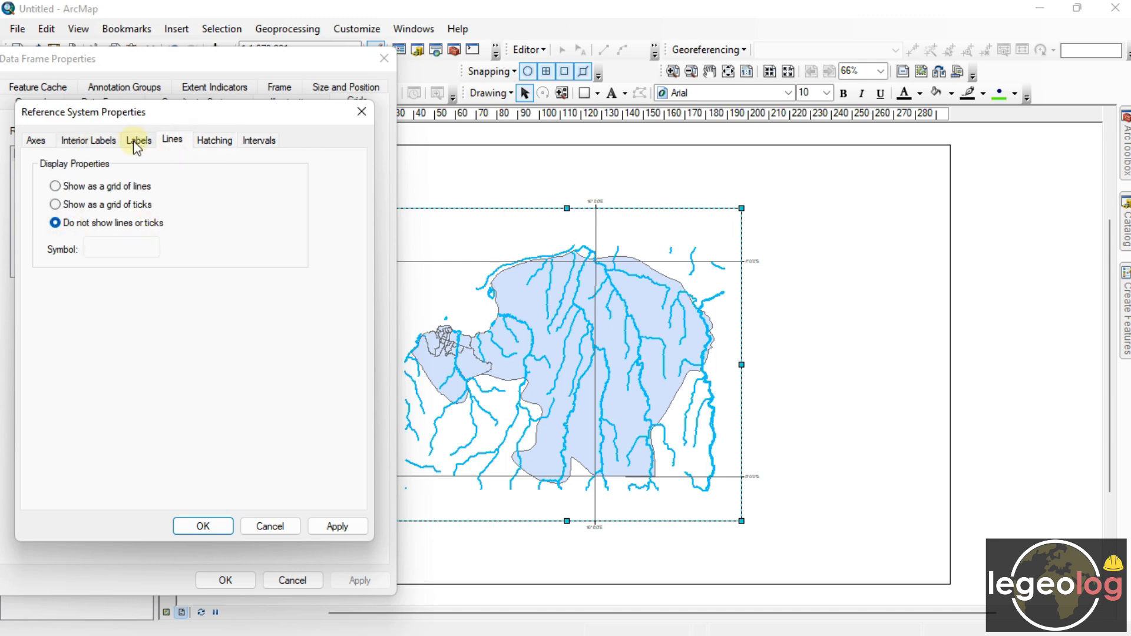
click(87, 205)
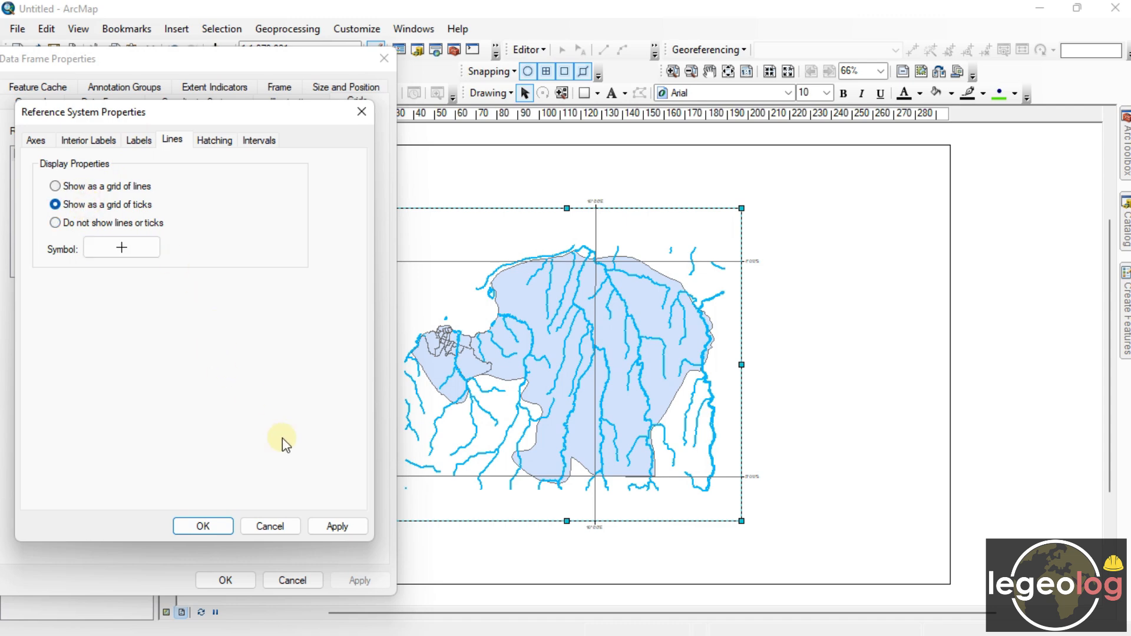
click(95, 249)
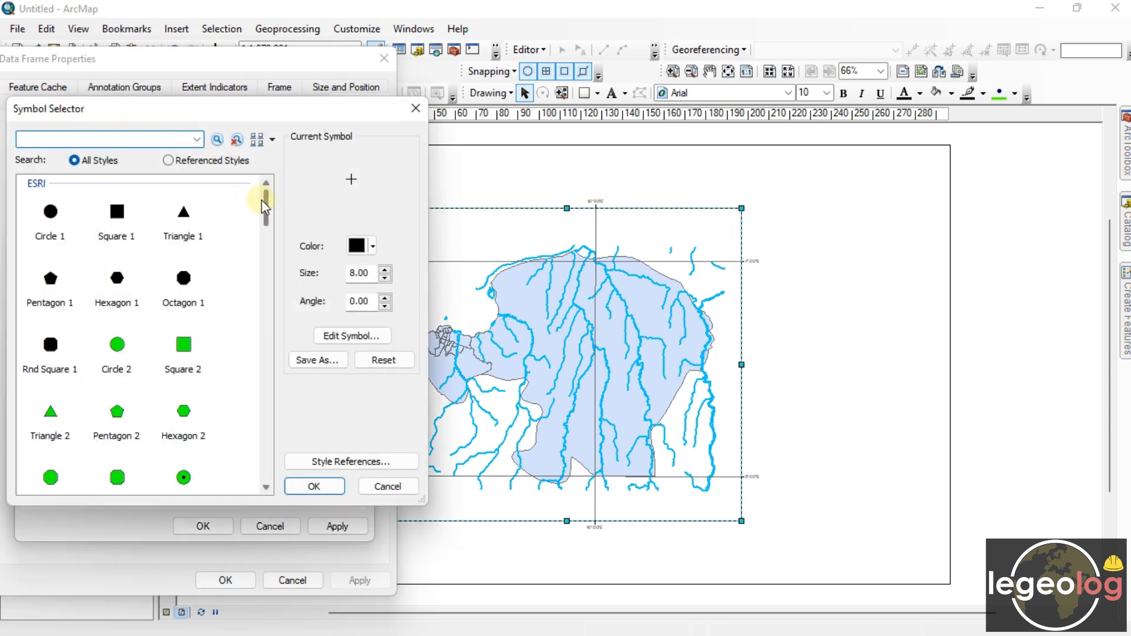
drag(262, 203, 265, 214)
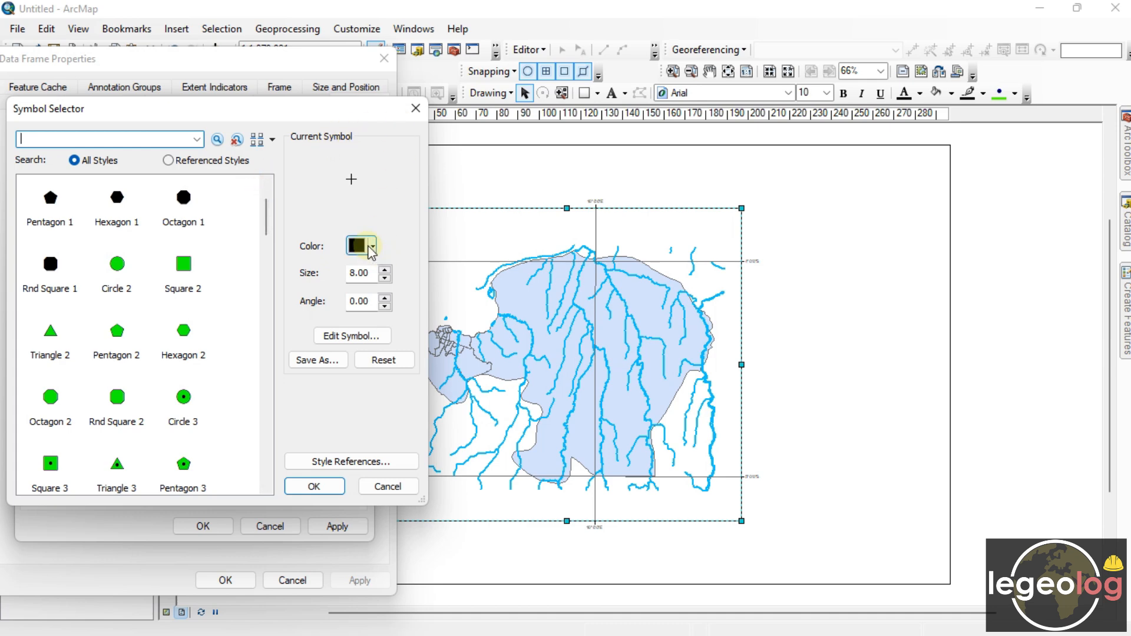
click(311, 487)
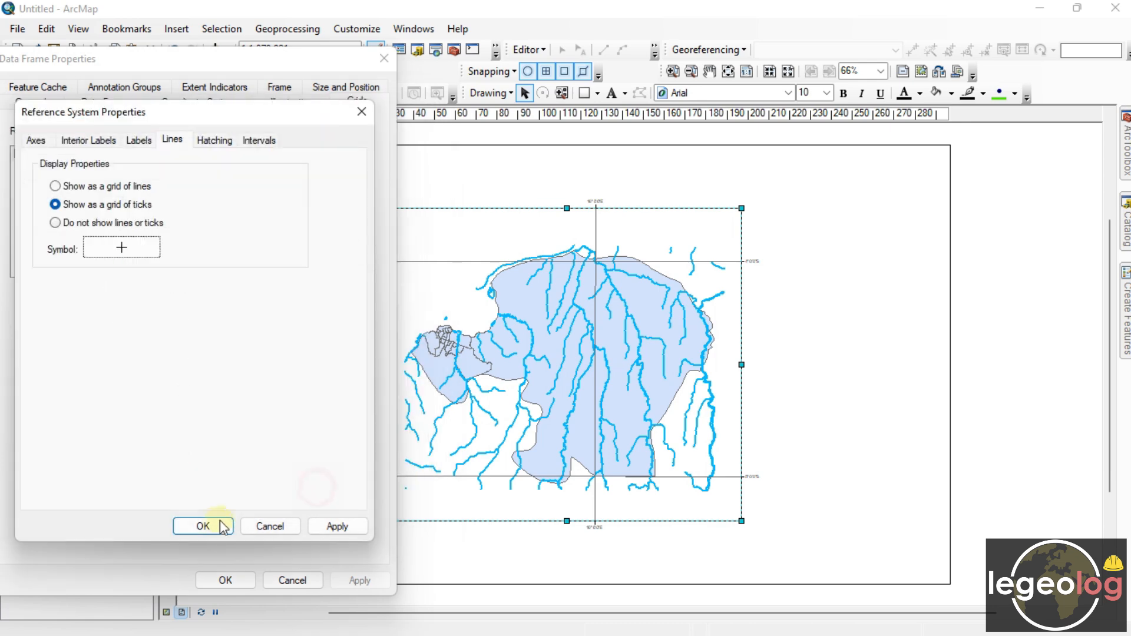
Step: Set the graticule labels to size 12 and bold, and apply the changes to the map layout
click(134, 144)
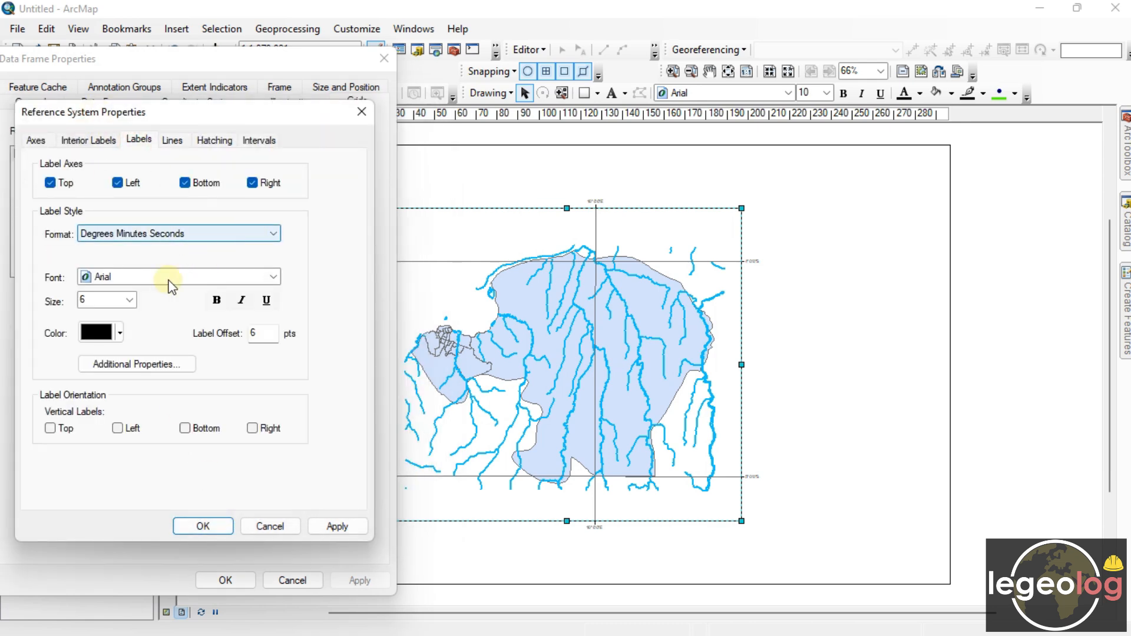
click(129, 300)
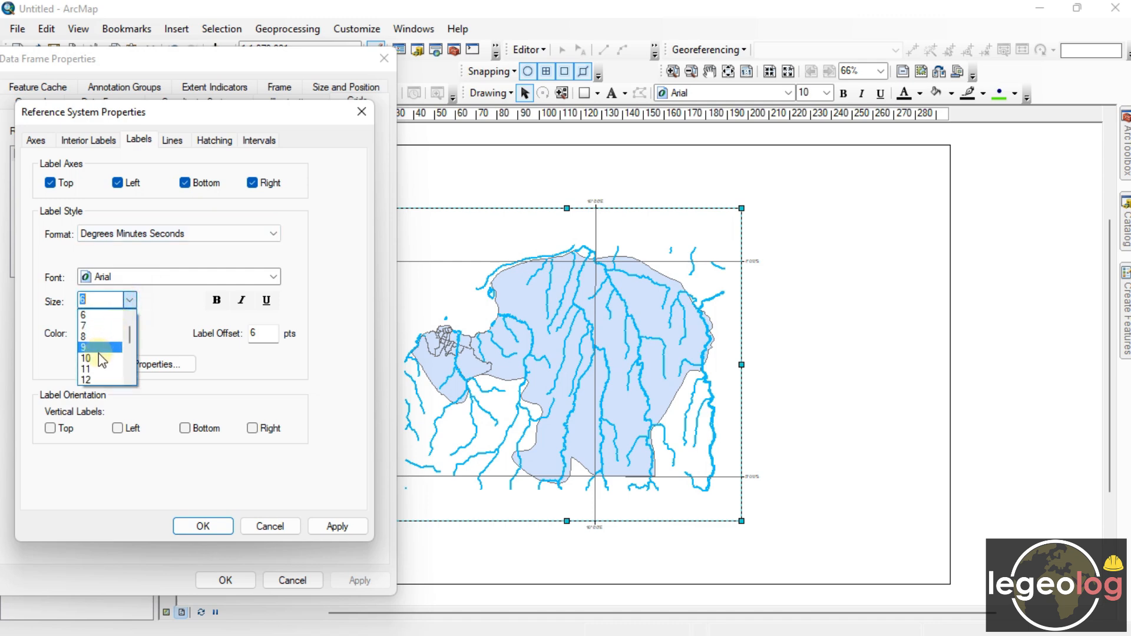
click(104, 380)
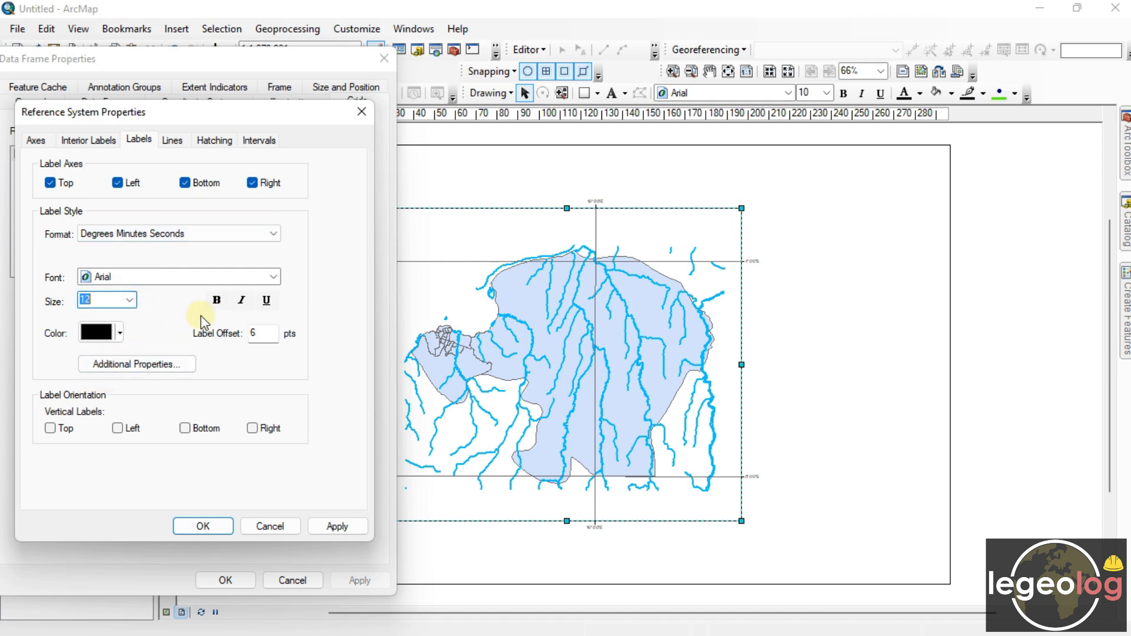
click(208, 304)
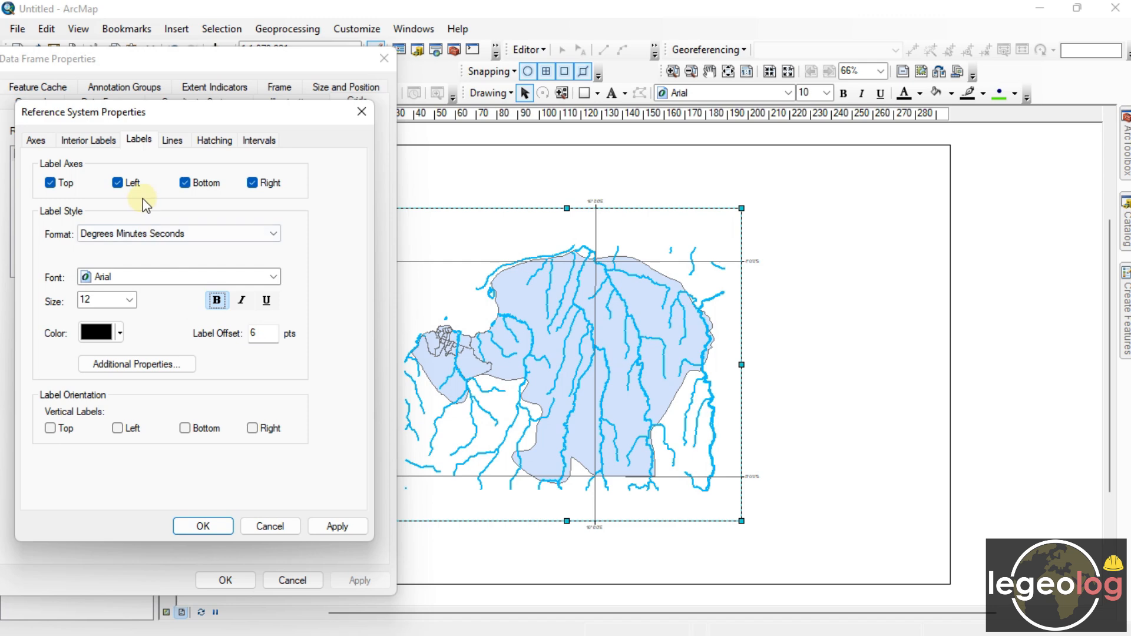
click(217, 534)
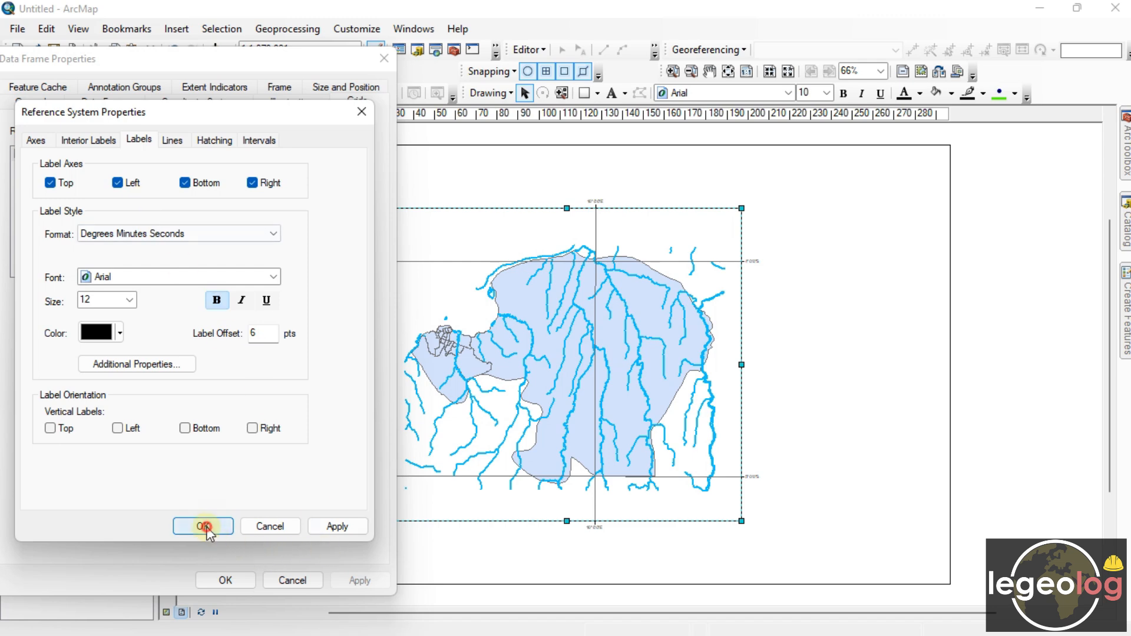
click(354, 579)
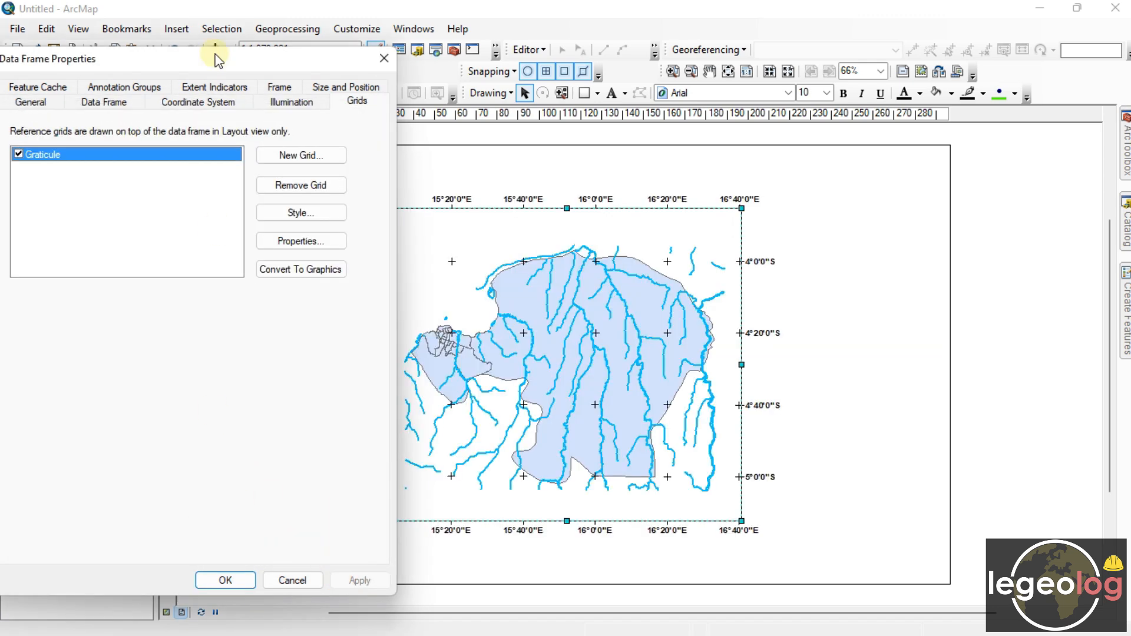
Step: Orient the graticule's left and right labels vertically and apply the change to the layout
drag(223, 56, 121, 54)
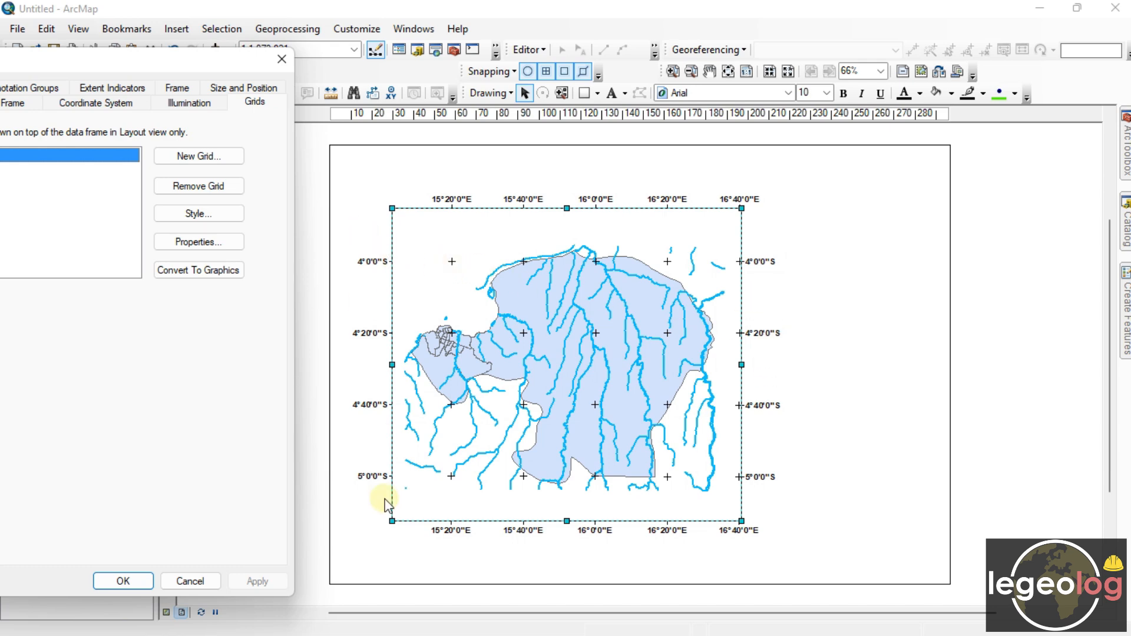
click(176, 243)
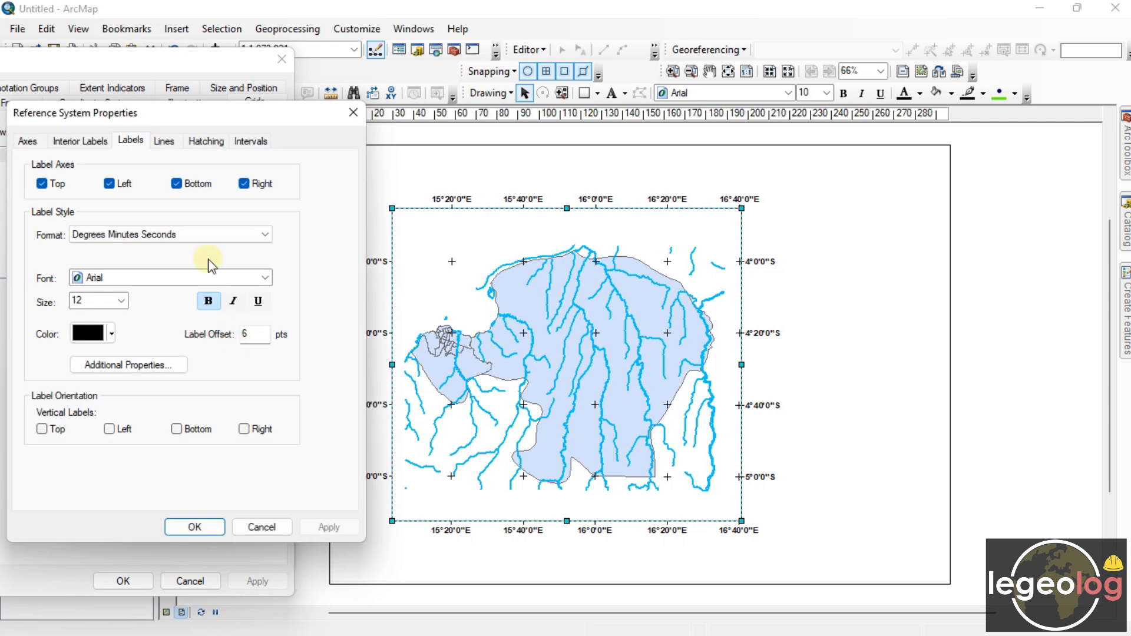
click(112, 428)
click(245, 431)
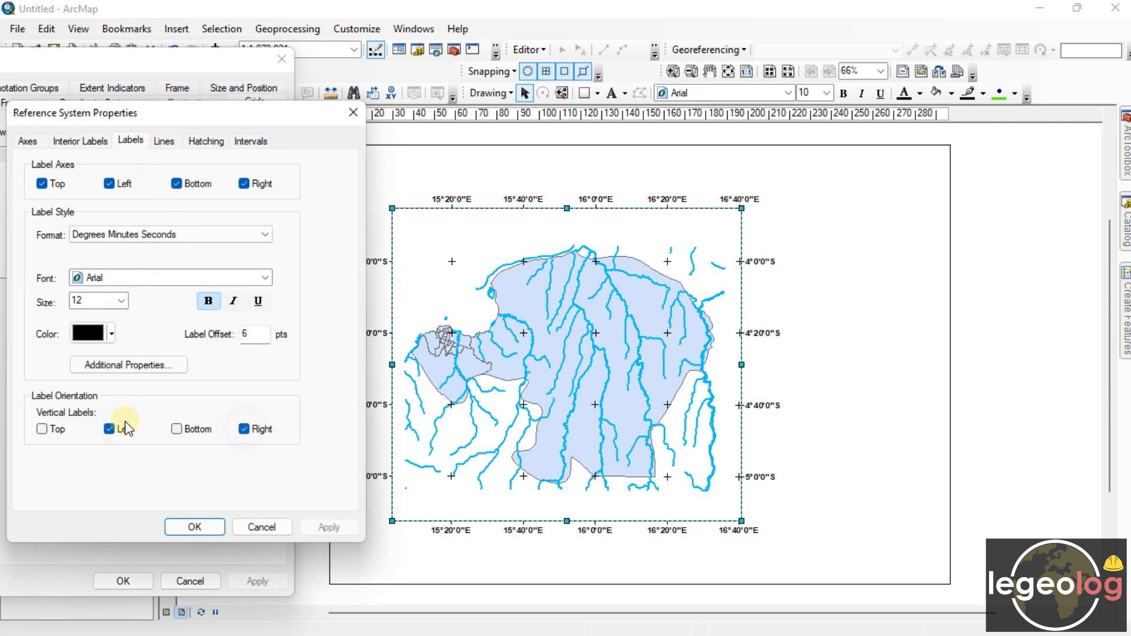
click(195, 527)
click(250, 579)
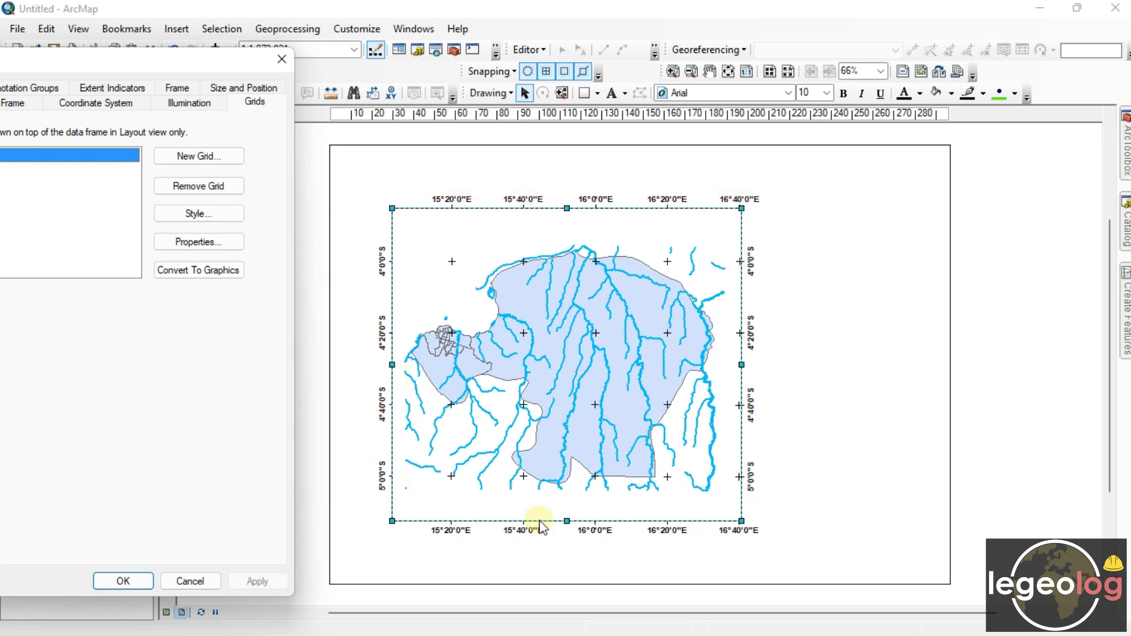
Step: Set the label type to Stacked in the graticule's additional label properties
click(217, 244)
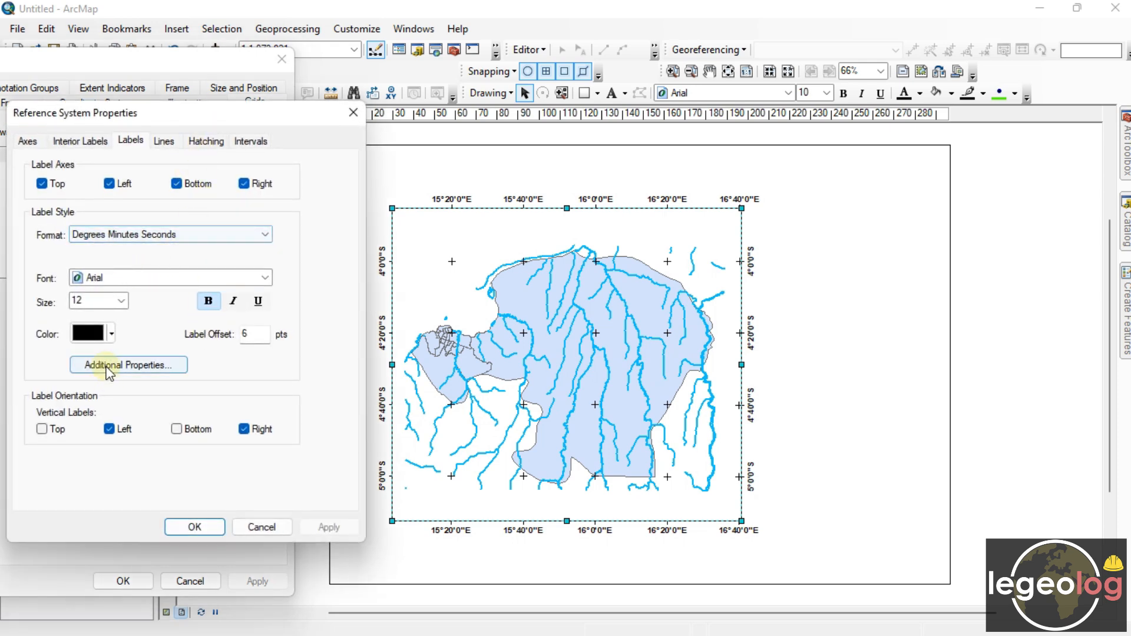
click(83, 367)
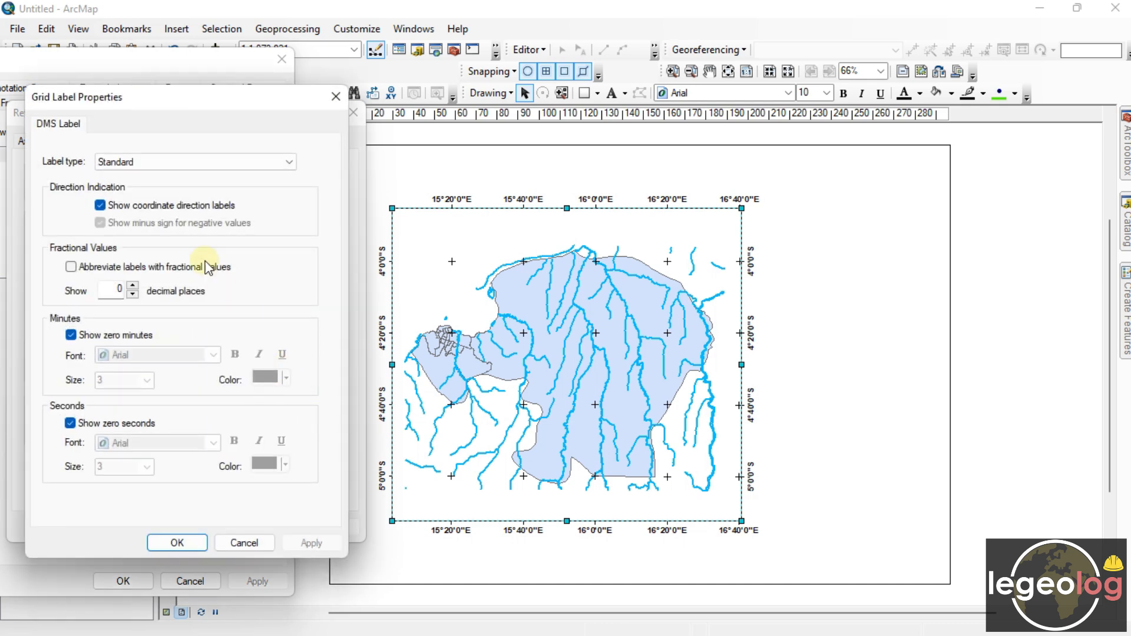
click(189, 169)
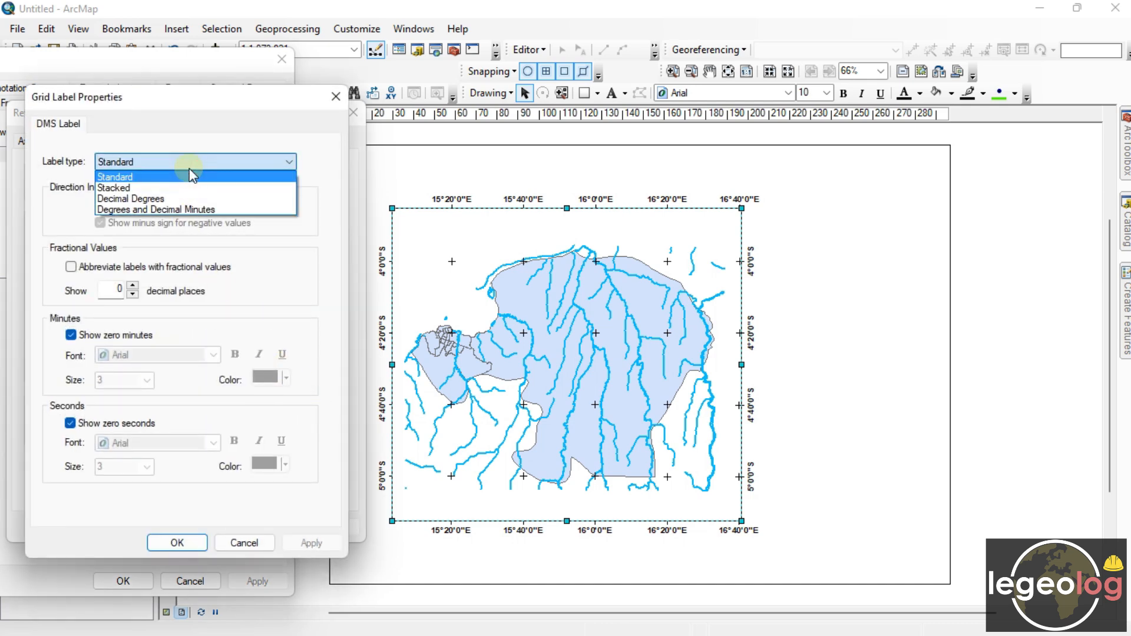
click(142, 187)
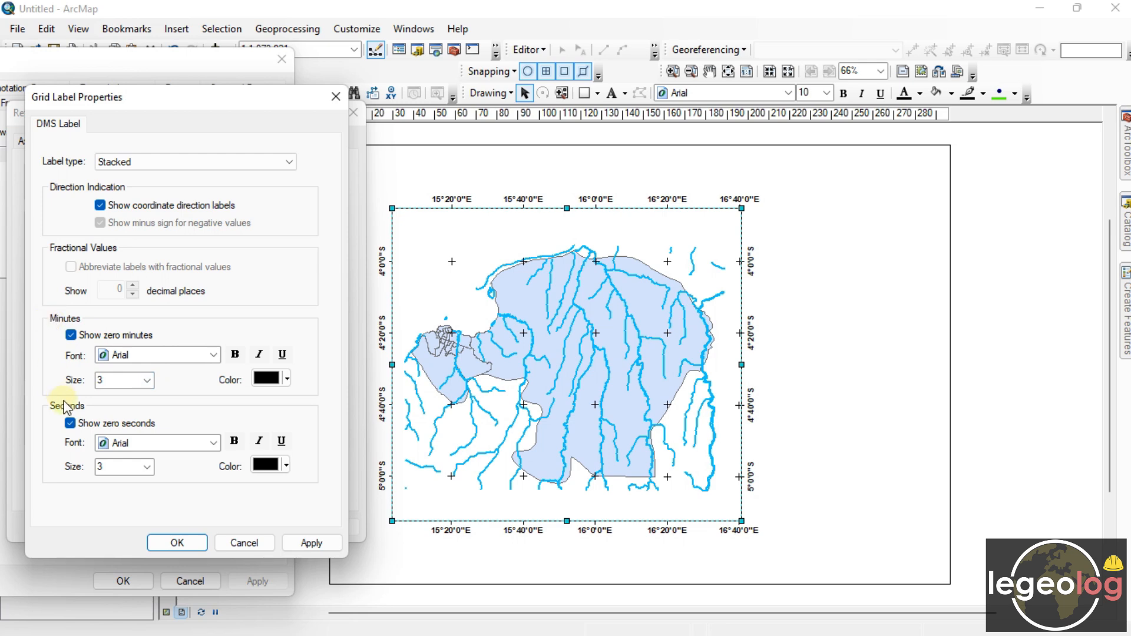
Step: Set the minutes part of the stacked labels to size 12 and colour it dark blue
click(147, 381)
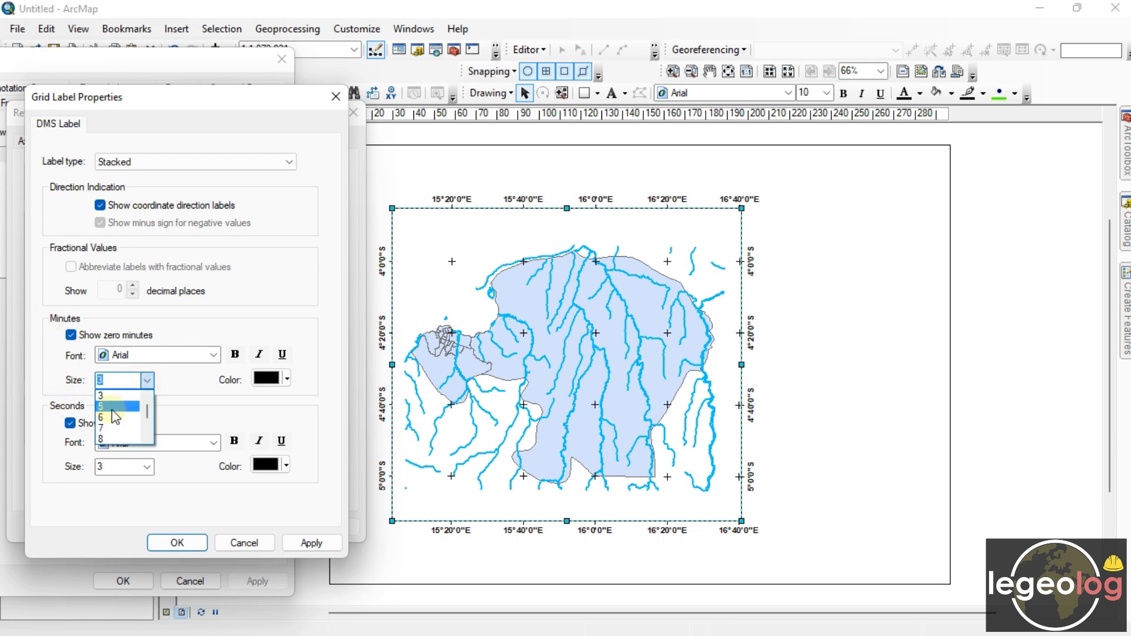
scroll(107, 428, down, 1)
scroll(108, 432, down, 1)
click(114, 408)
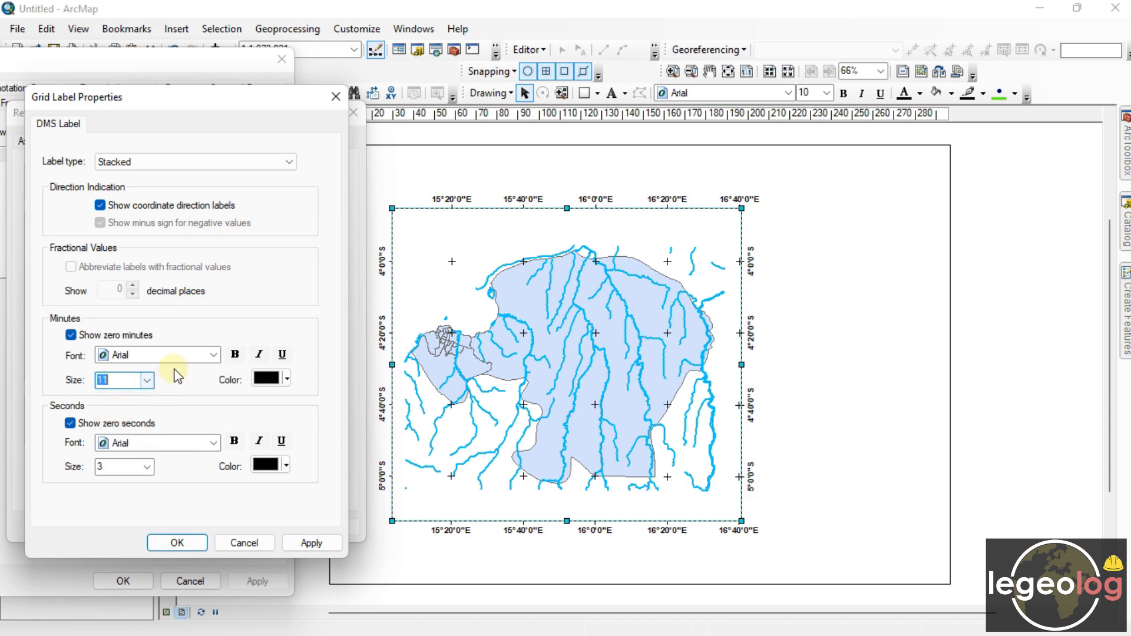
click(147, 380)
click(120, 407)
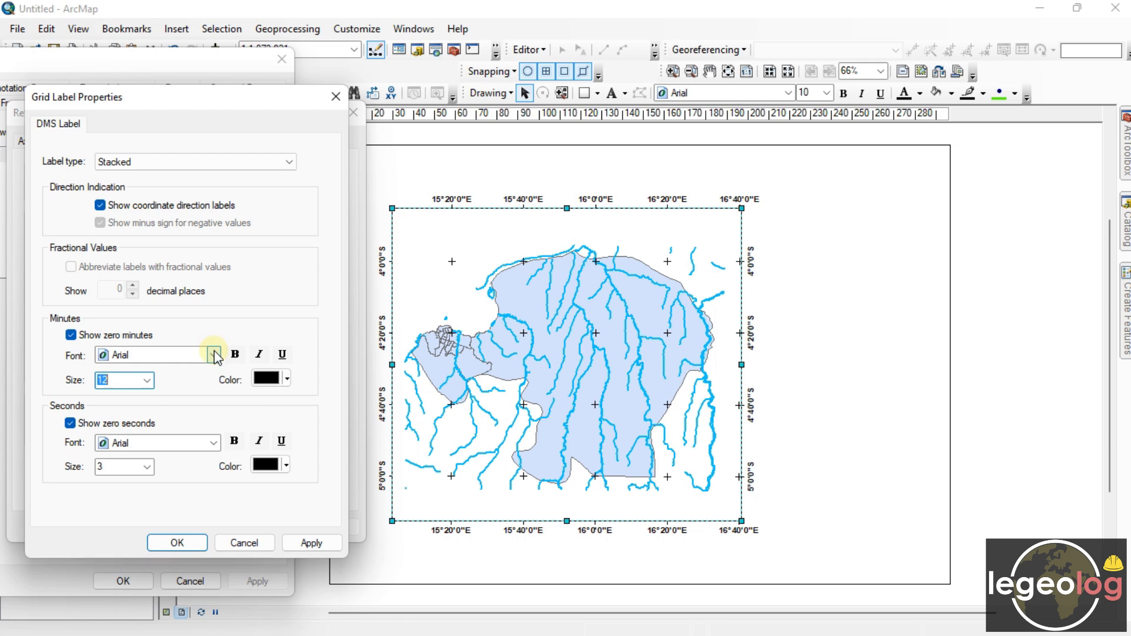
click(287, 378)
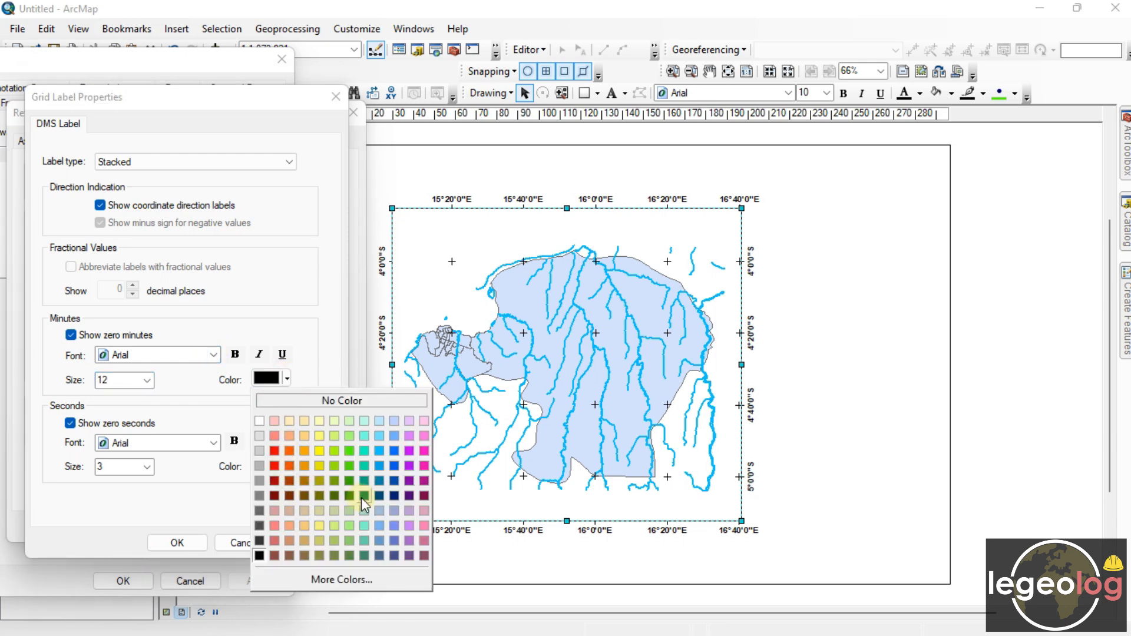
click(396, 495)
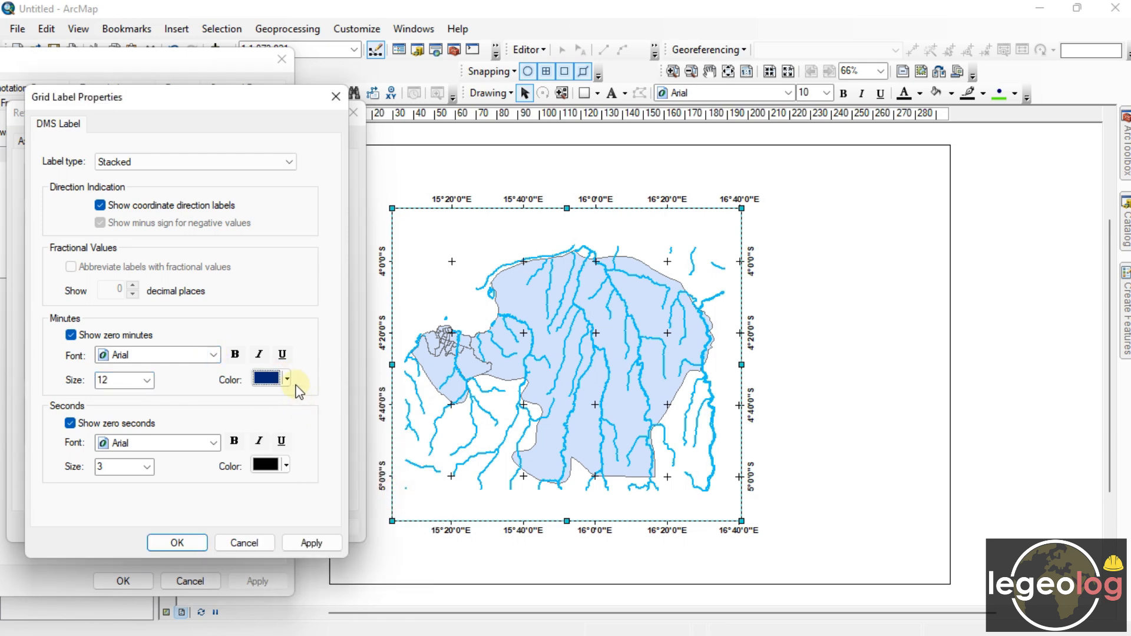
Step: Set the seconds part of the stacked labels to size 10 with a dark orange-brown colour, and accept the label properties
click(146, 466)
scroll(127, 503, down, 1)
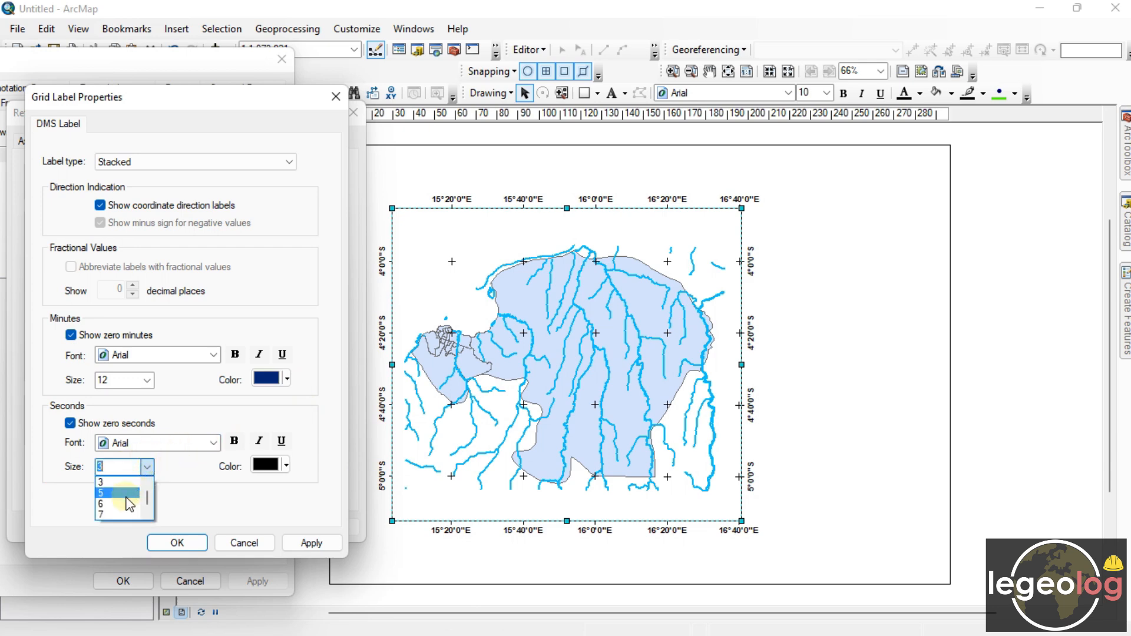
click(116, 515)
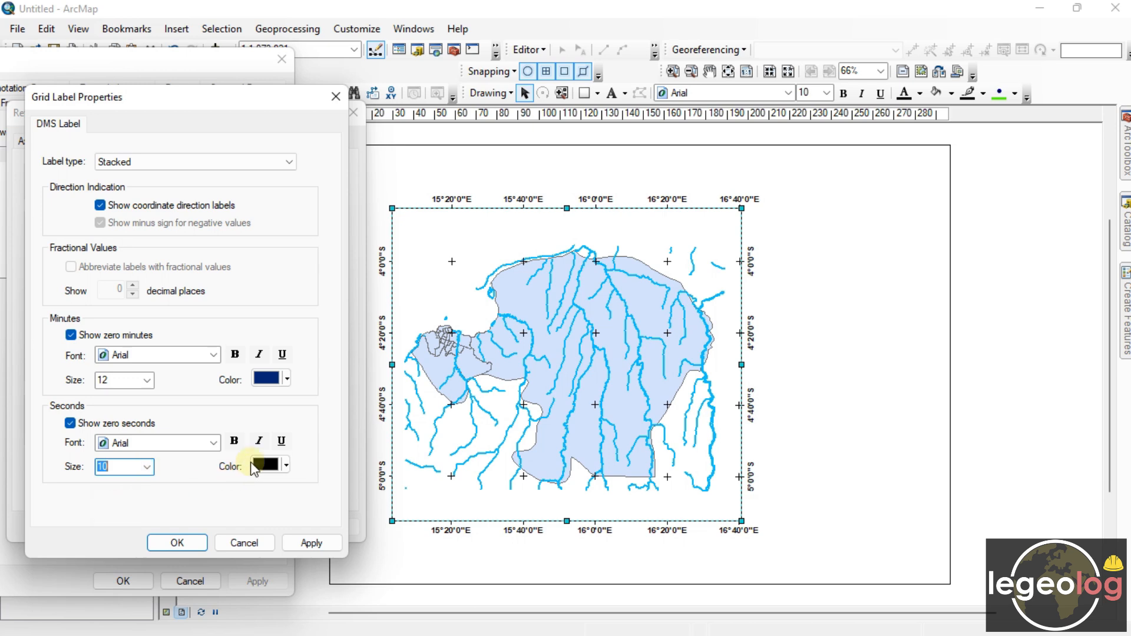
click(287, 465)
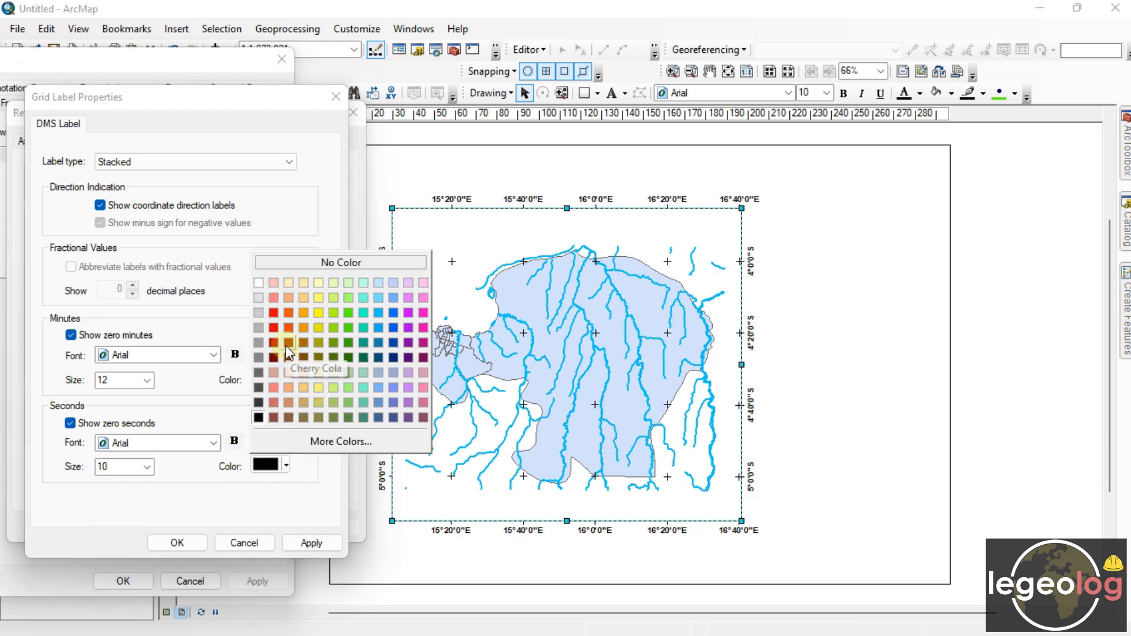
click(273, 342)
click(164, 542)
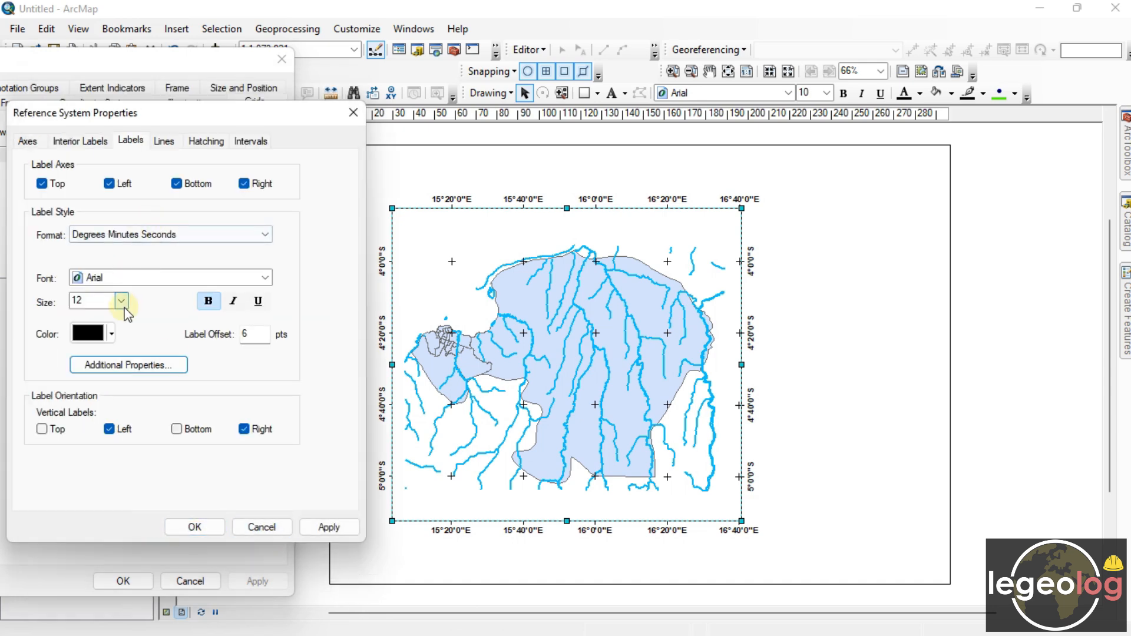
Step: Set the graticule's main label size to 14 and apply the stacked label formatting to the layout
click(121, 303)
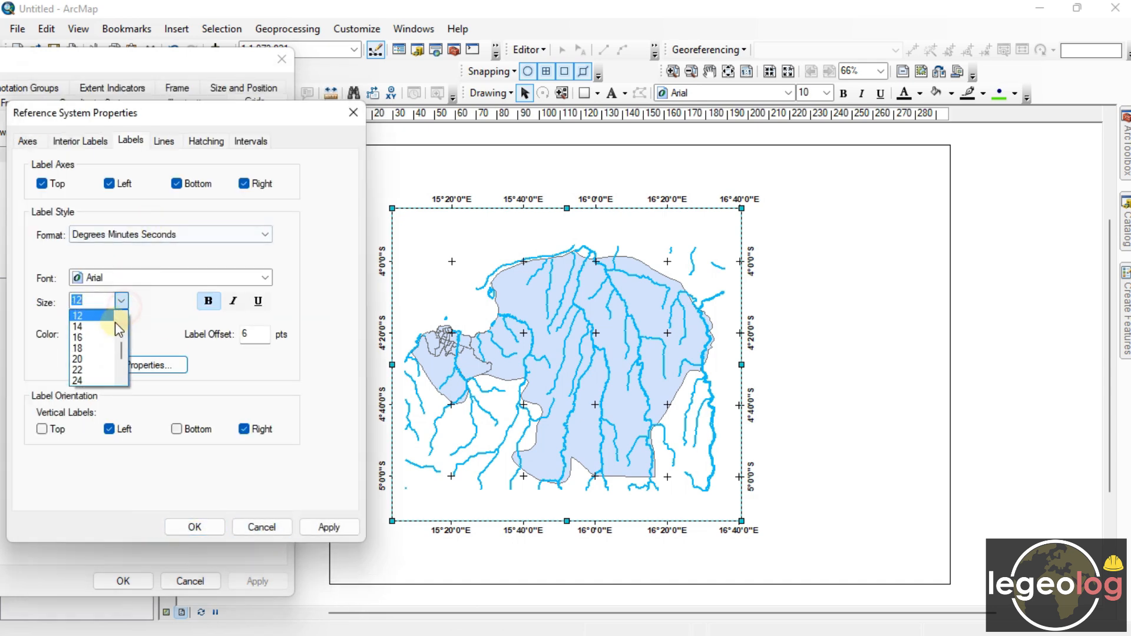
click(83, 327)
click(193, 526)
click(257, 580)
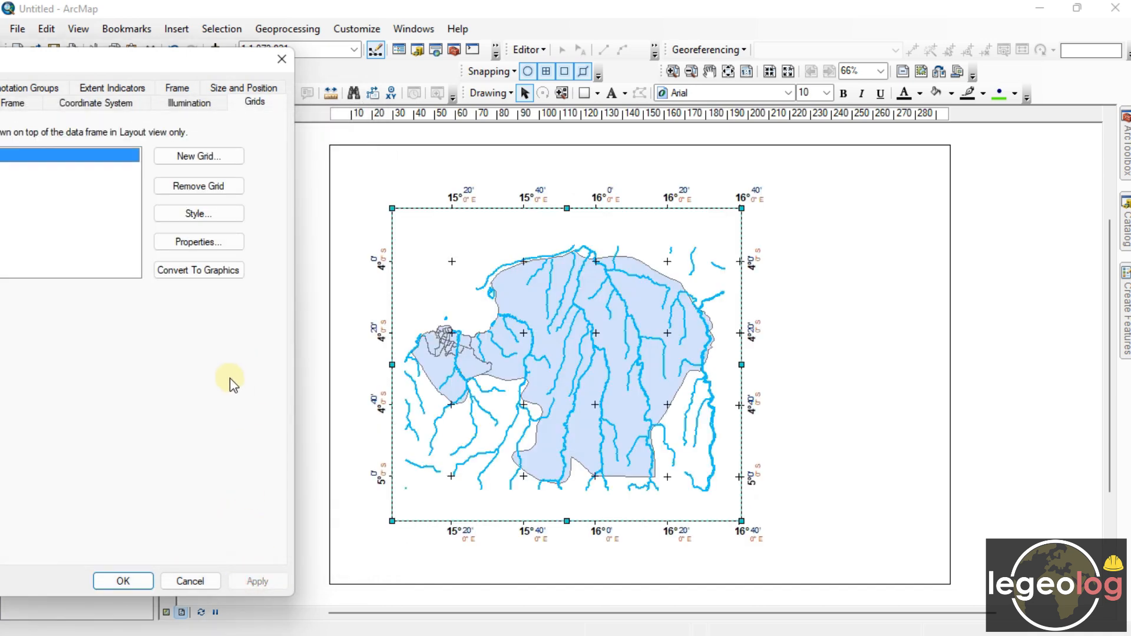
Step: Reopen the graticule's properties and increase the main label size to 16
click(184, 242)
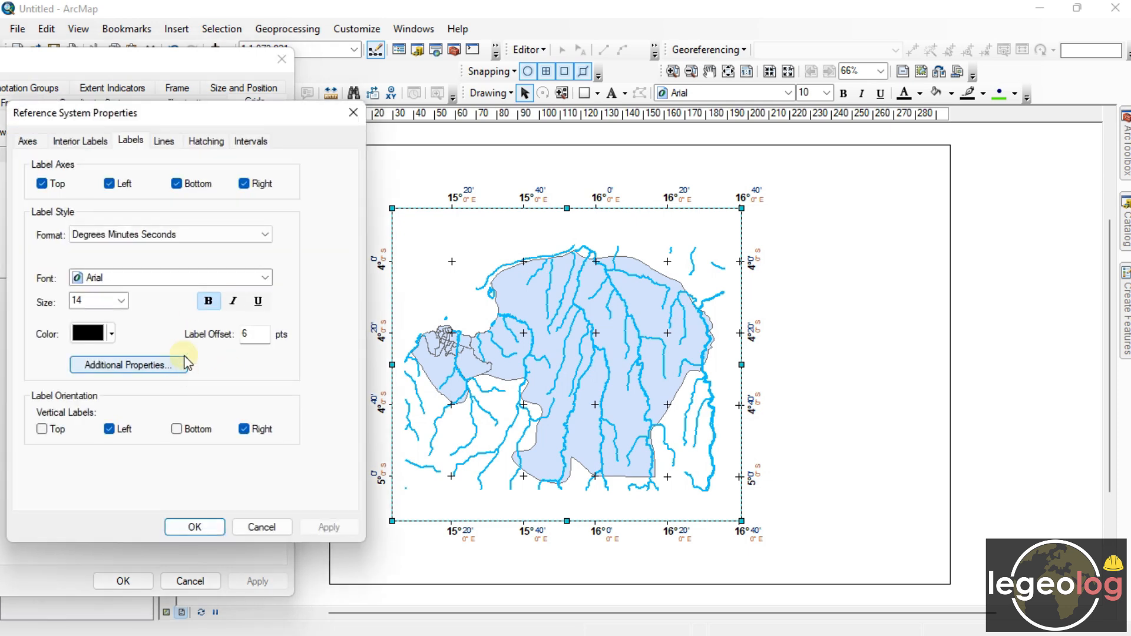
click(123, 302)
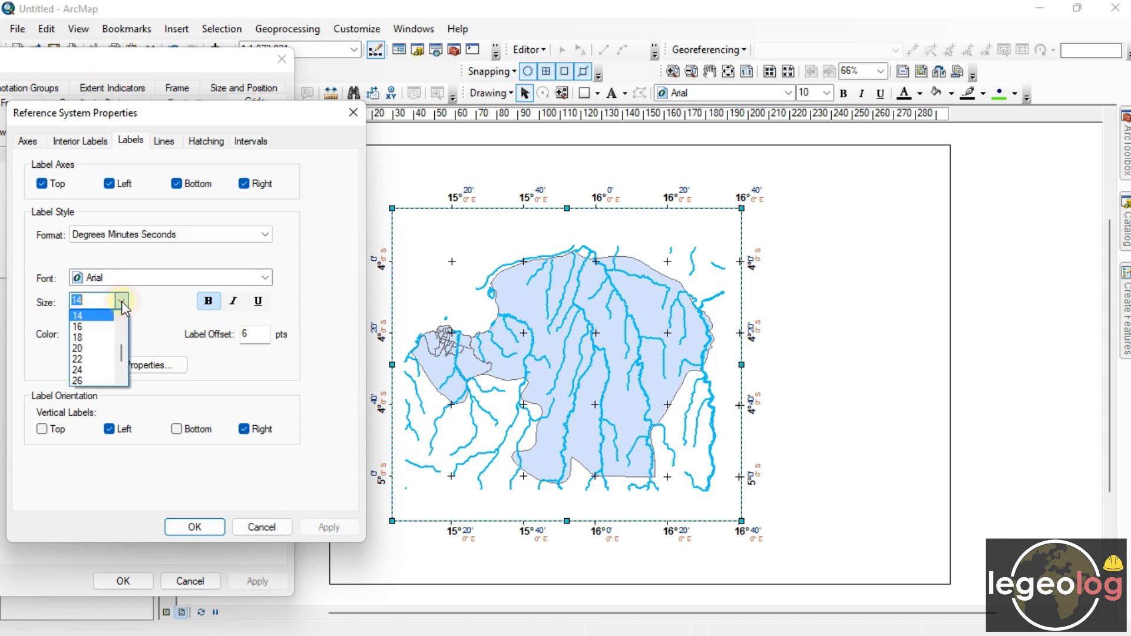
click(89, 327)
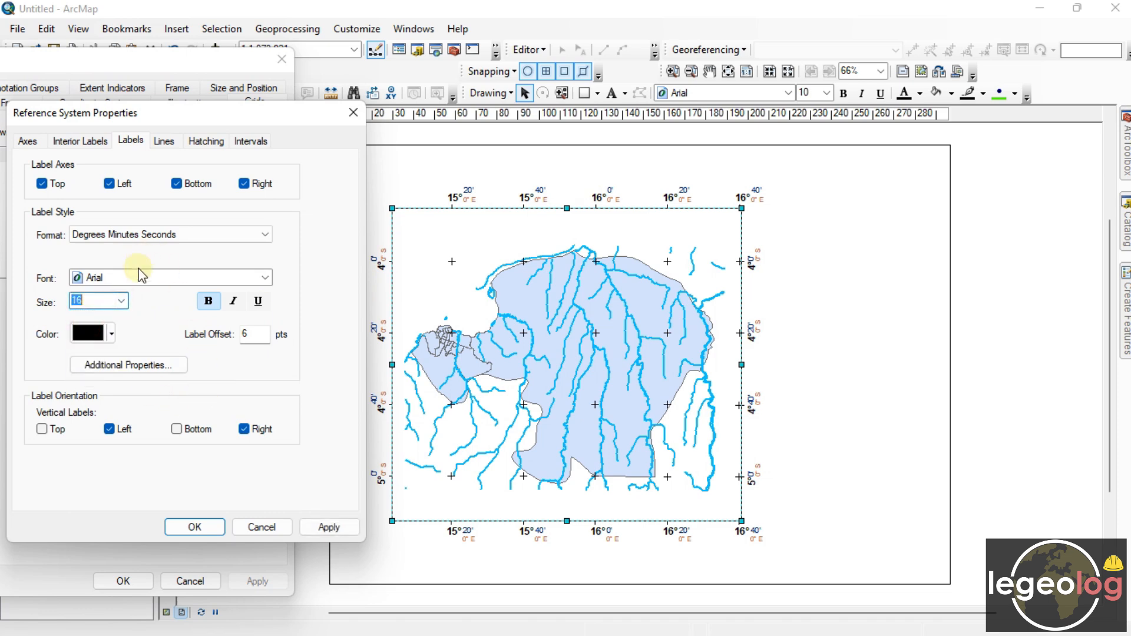
Step: Make the minutes part of the stacked labels bold and set its size to 14
click(142, 366)
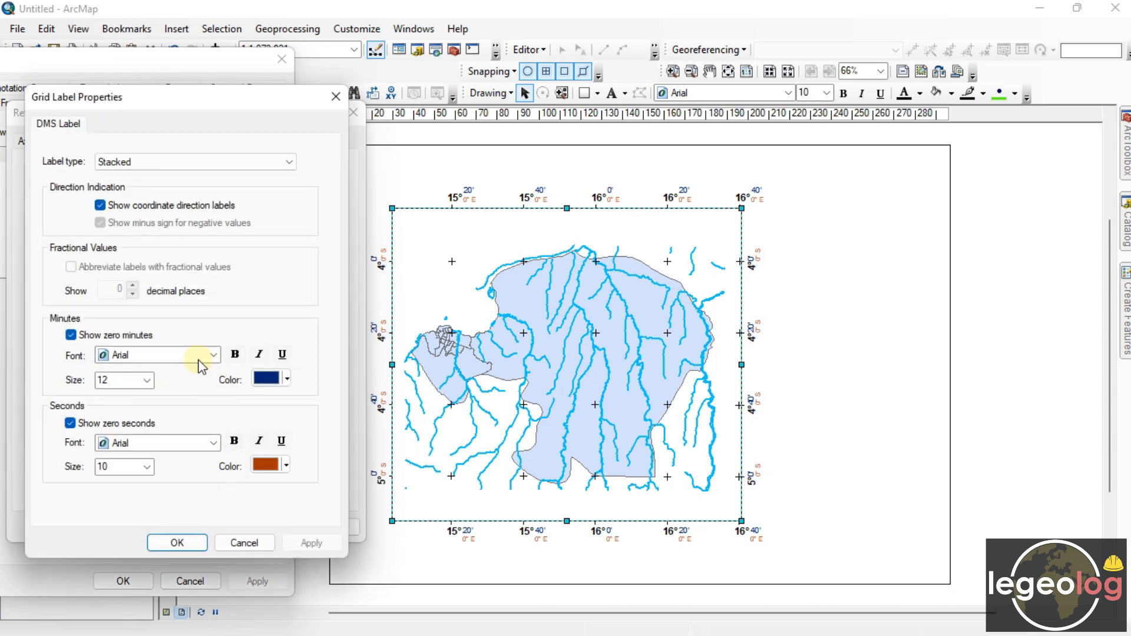
click(235, 355)
click(146, 380)
click(118, 407)
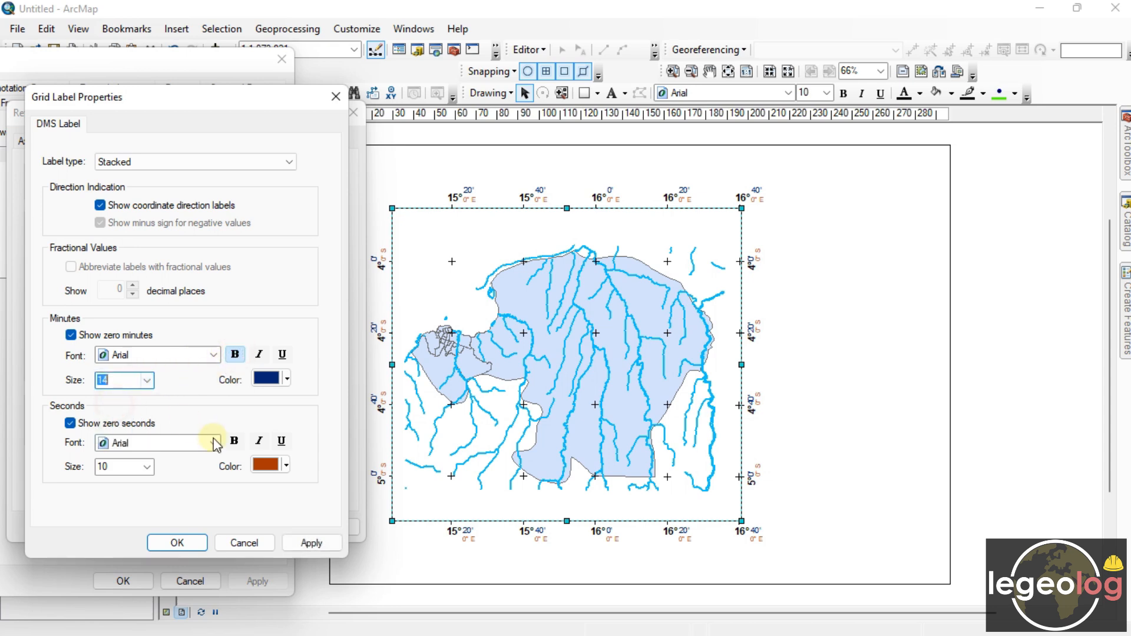
Step: Set the seconds part of the stacked labels to size 12 and bold, and apply the label changes to the layout
click(150, 469)
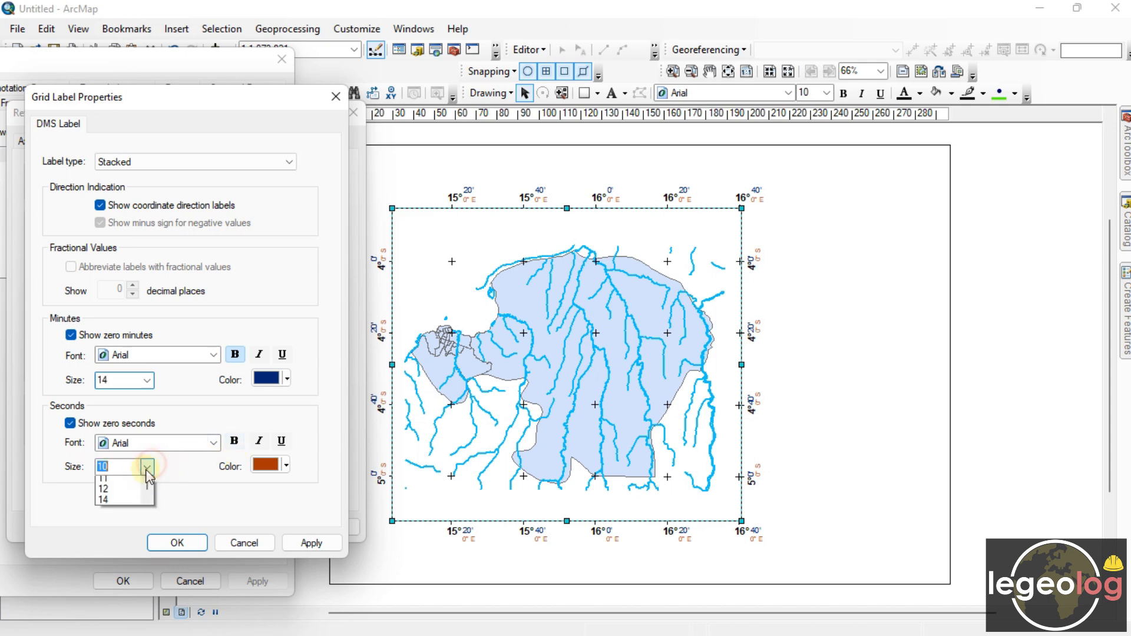
click(112, 499)
click(234, 440)
click(177, 542)
click(324, 527)
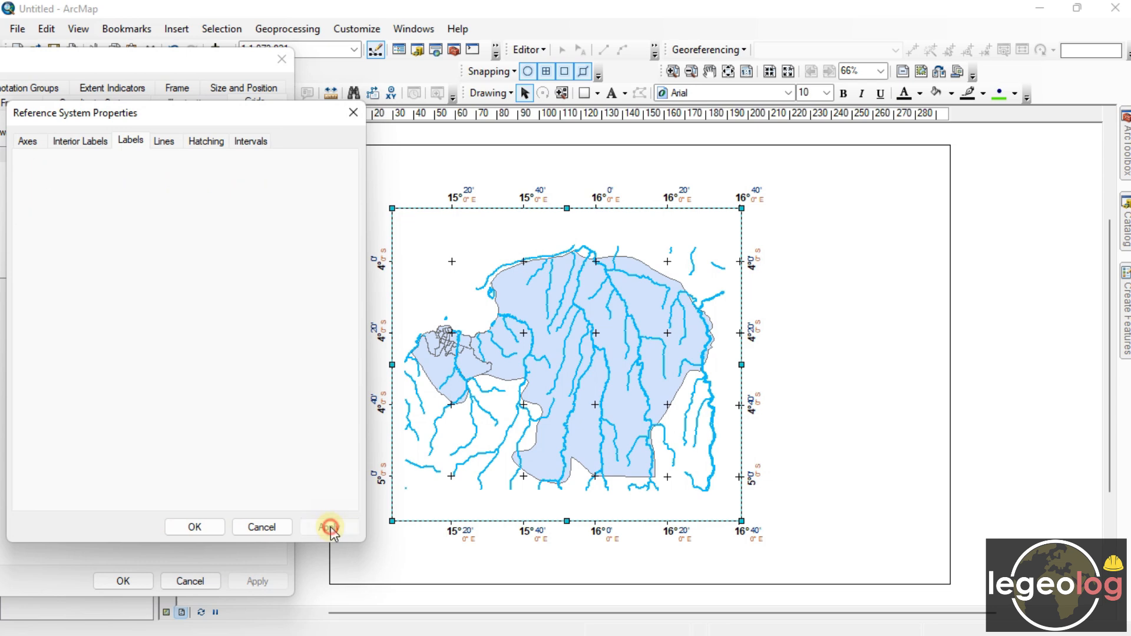
click(177, 527)
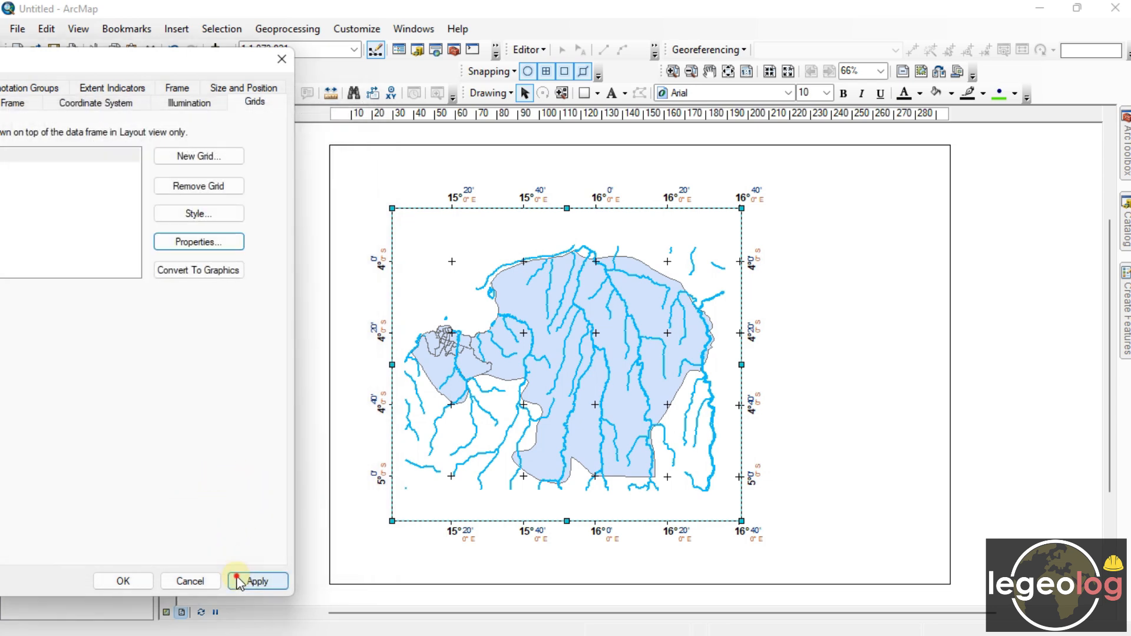
click(248, 581)
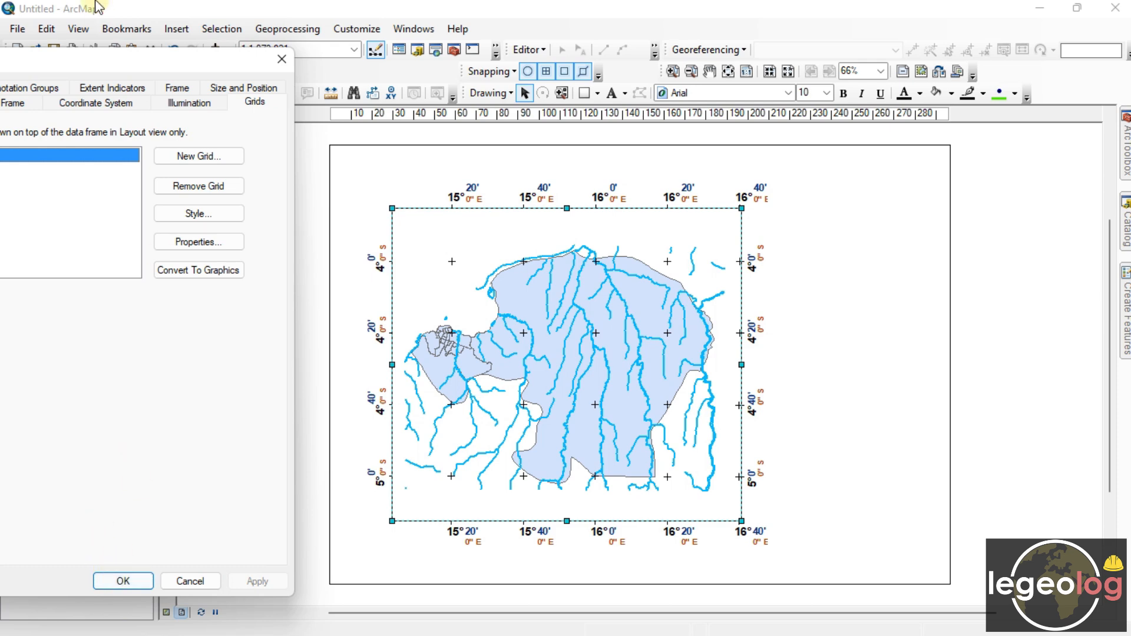
Step: Switch the graticule's label type to Degrees and Decimal Minutes and apply it to the layout
drag(90, 67, 130, 73)
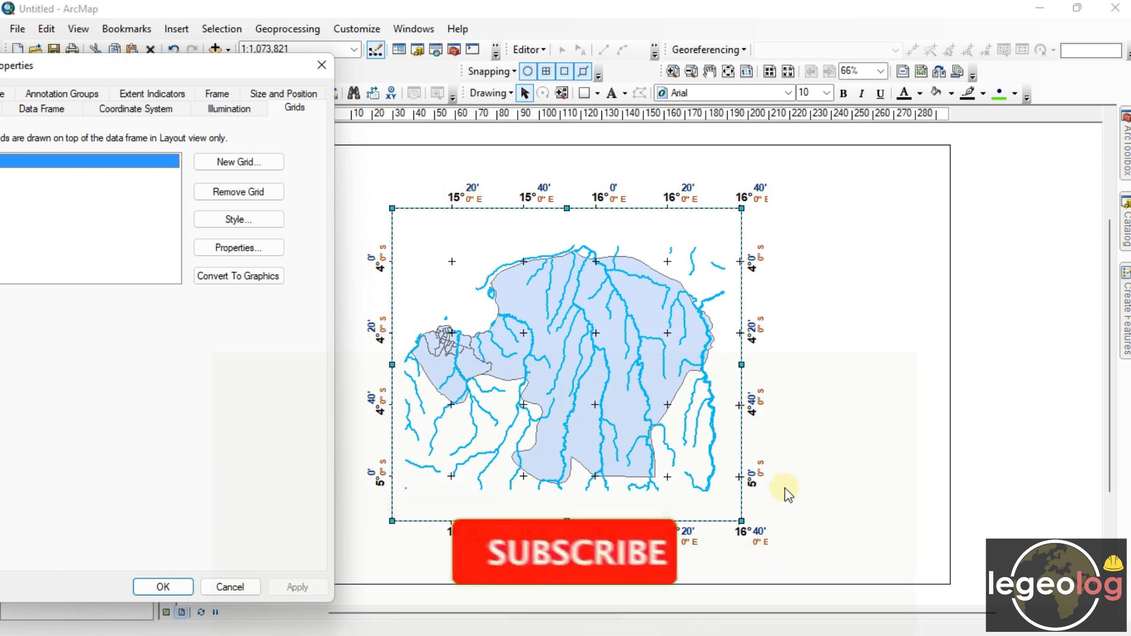
click(212, 245)
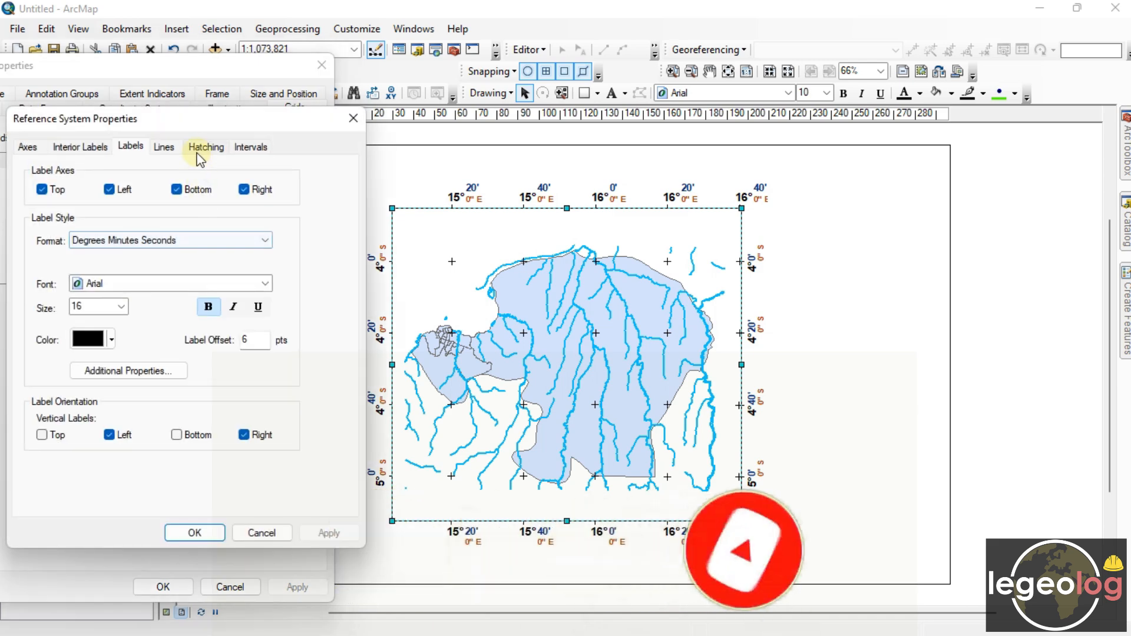
click(164, 146)
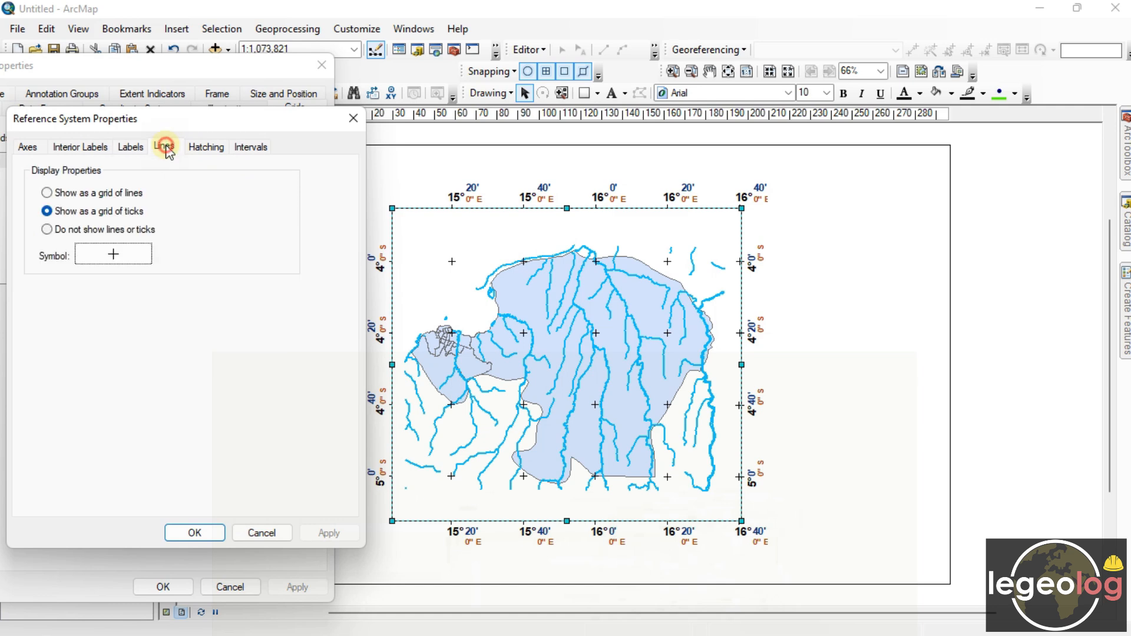
click(131, 147)
click(130, 372)
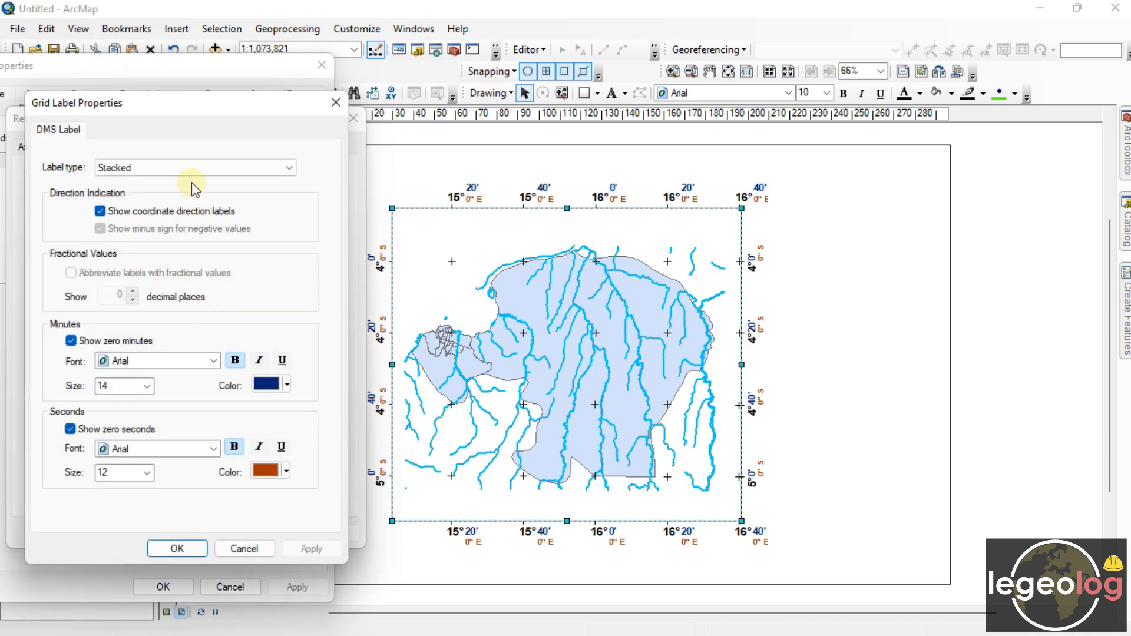
click(193, 167)
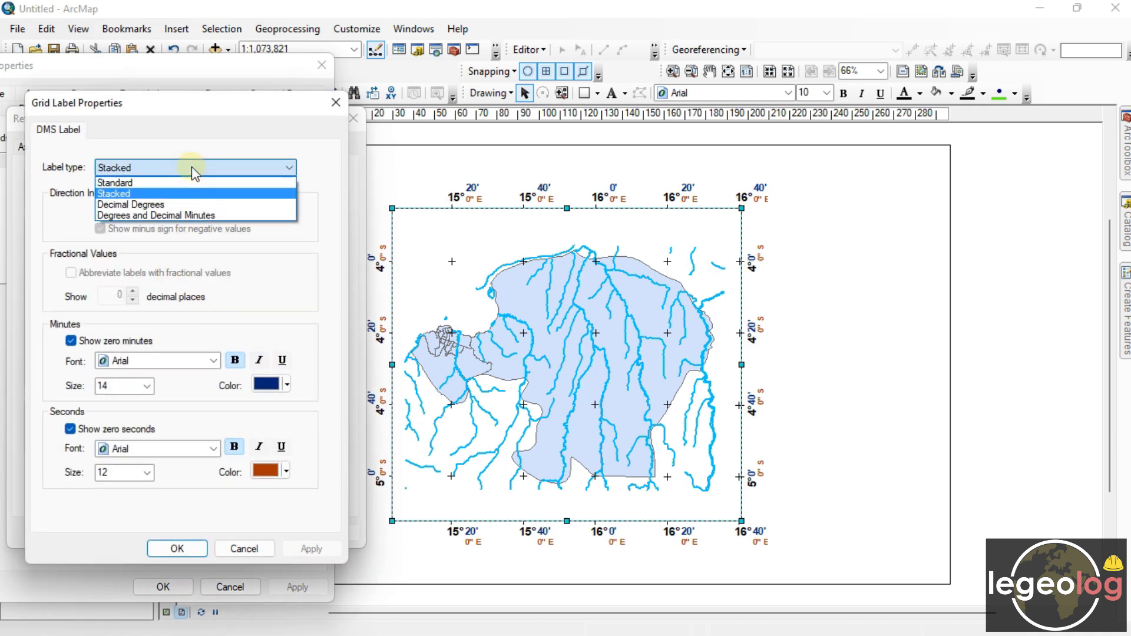
click(126, 216)
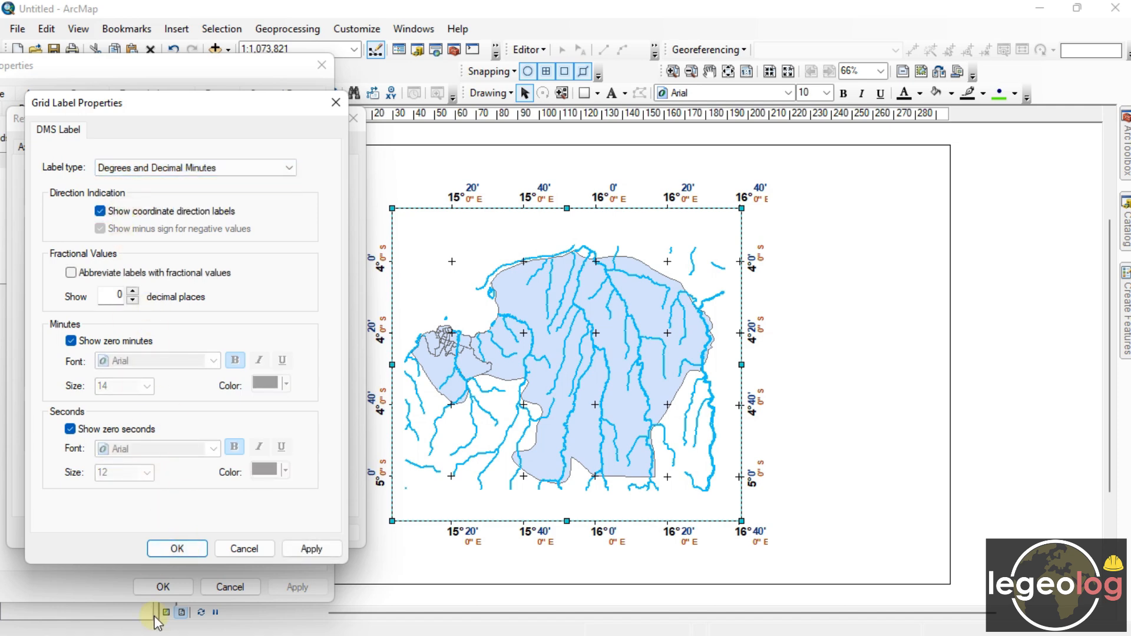
click(176, 549)
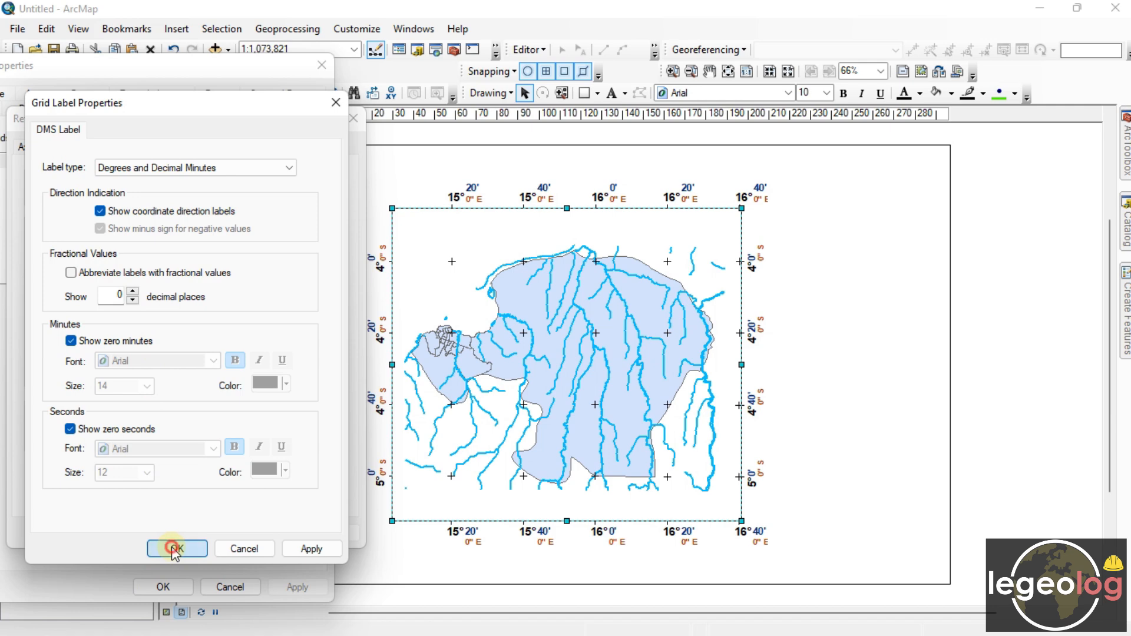
click(173, 537)
click(297, 587)
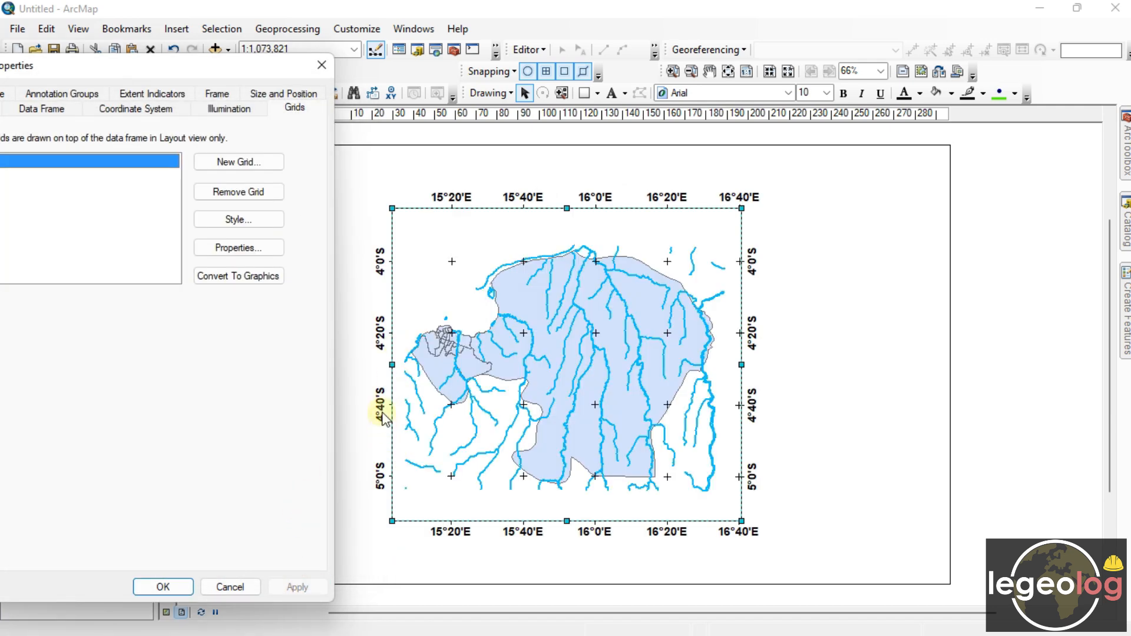
Step: Change the graticule's label type to Decimal Degrees and apply it to the layout
click(268, 247)
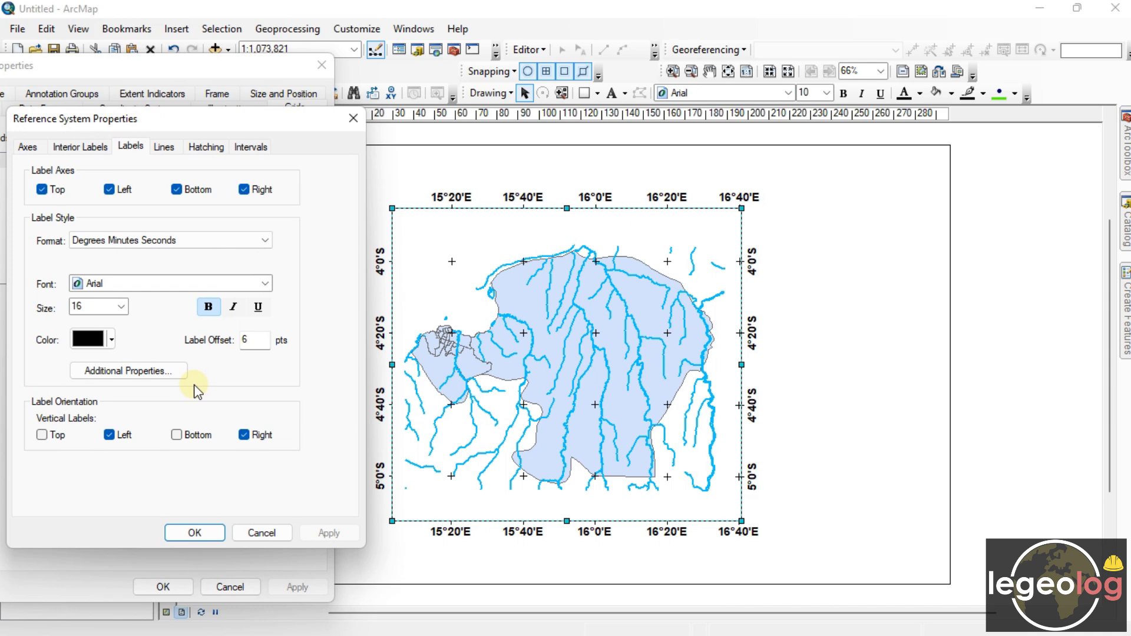
click(143, 370)
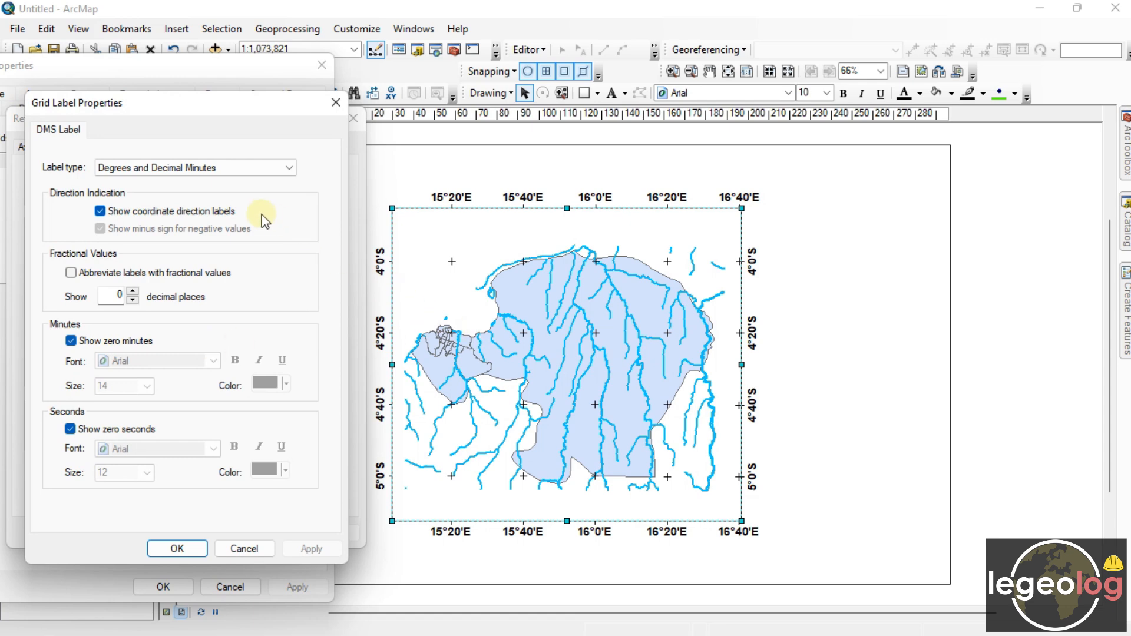
click(268, 168)
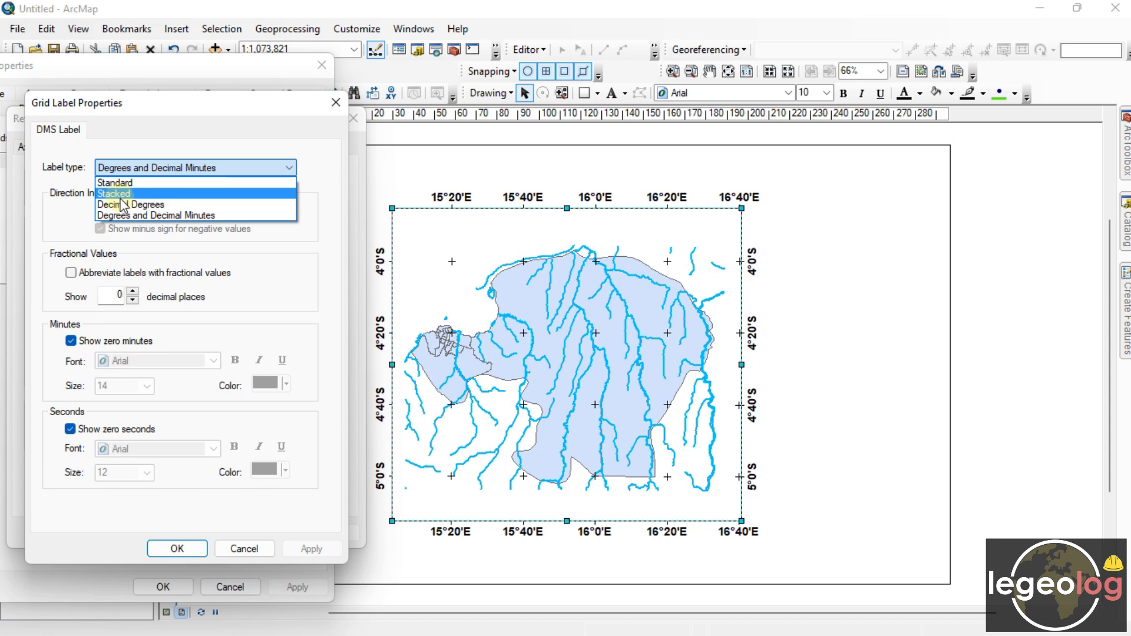
click(121, 204)
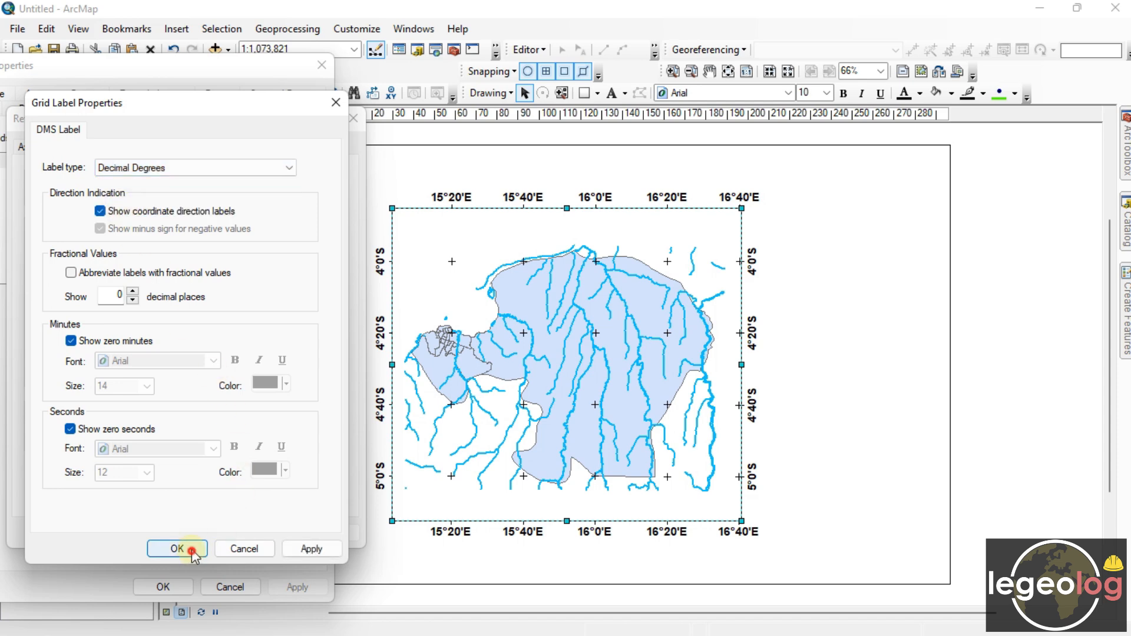
click(192, 551)
click(215, 533)
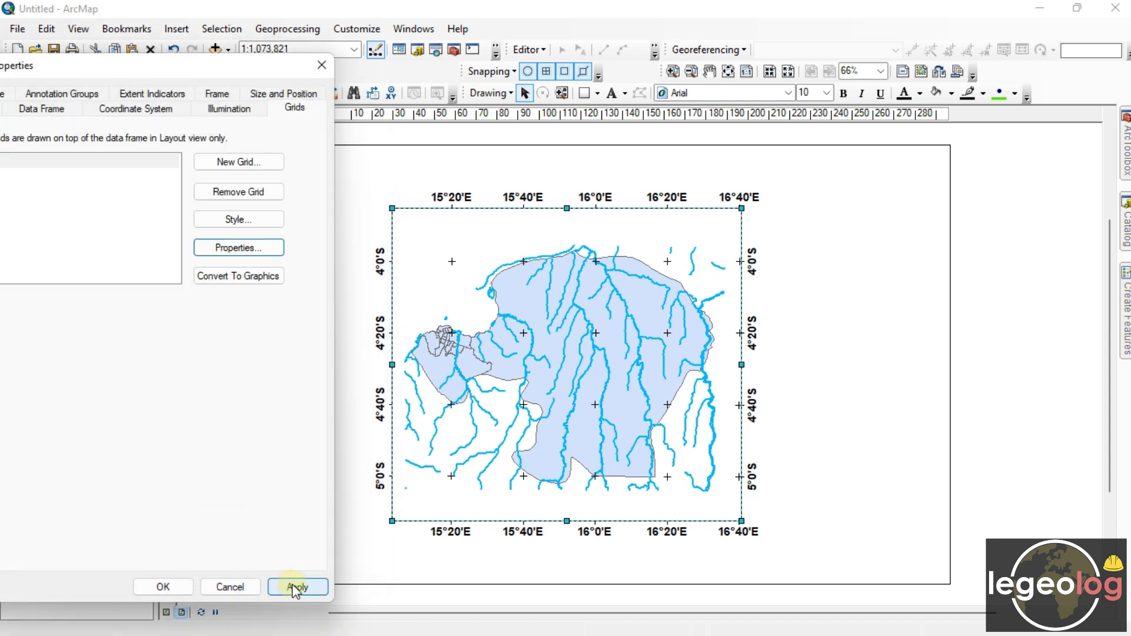
click(294, 586)
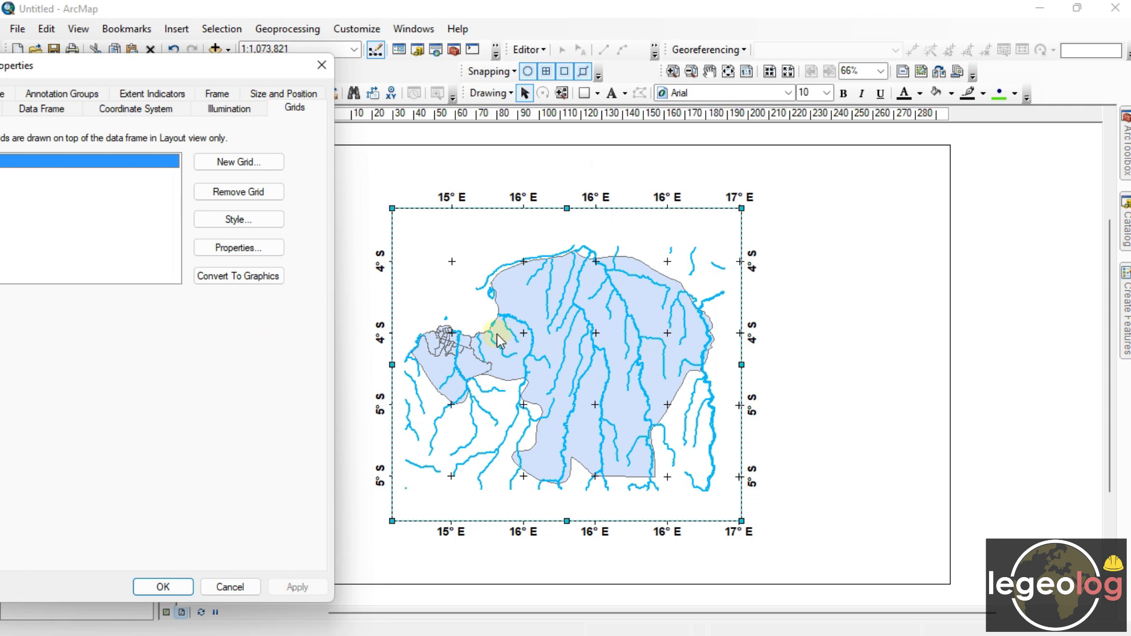
Step: Review the graticule's interior label, axis tick, label and line settings
click(243, 254)
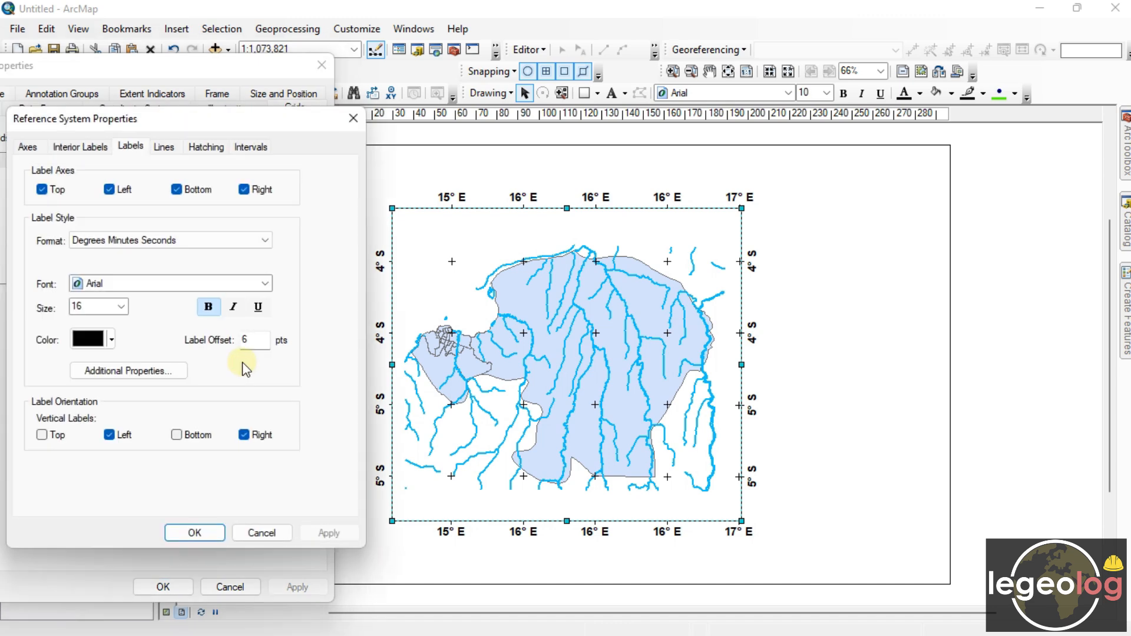
click(69, 148)
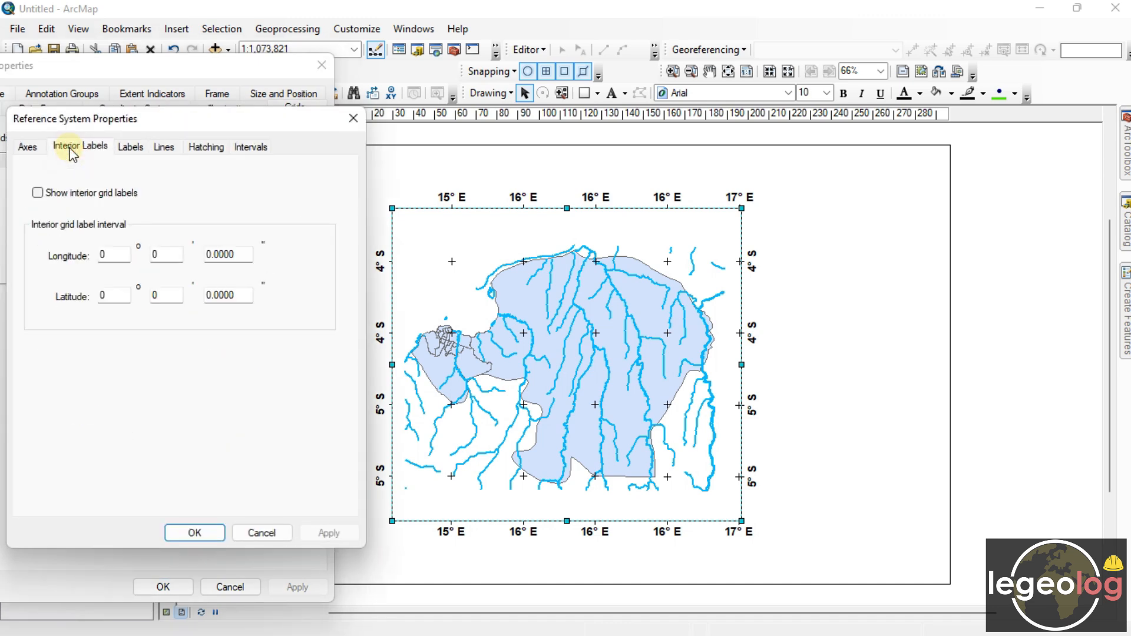
click(36, 148)
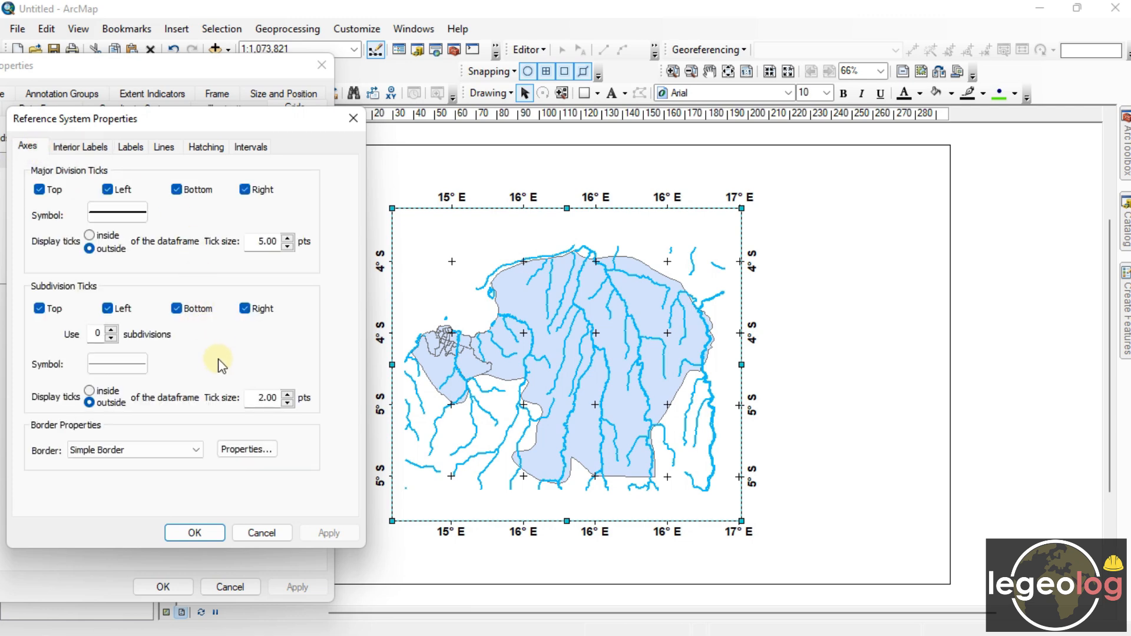
click(131, 155)
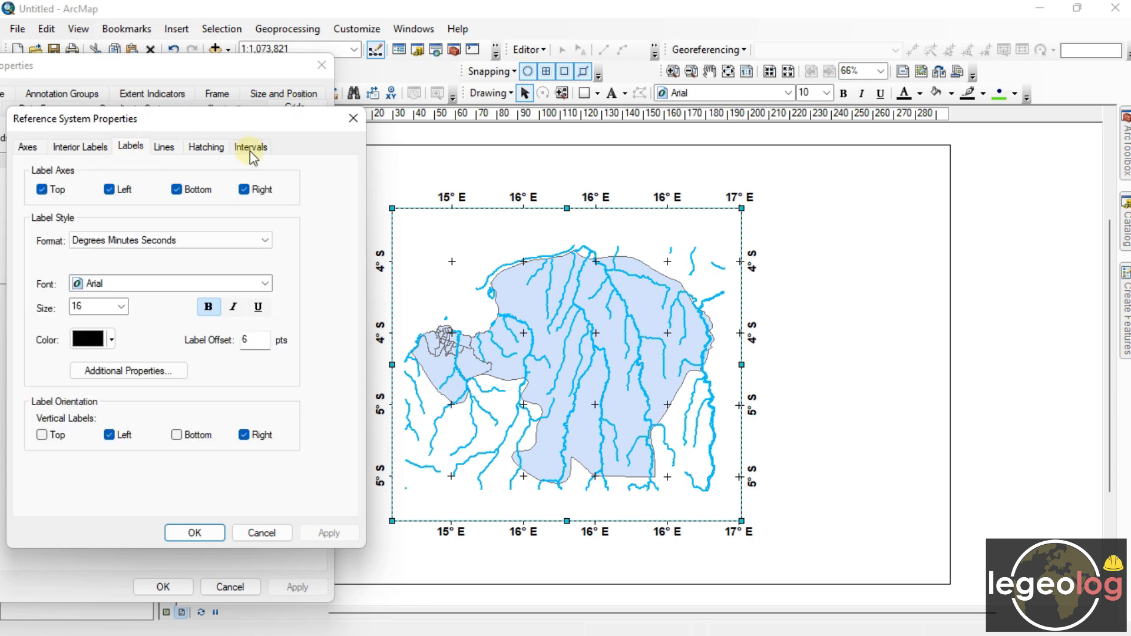
click(174, 149)
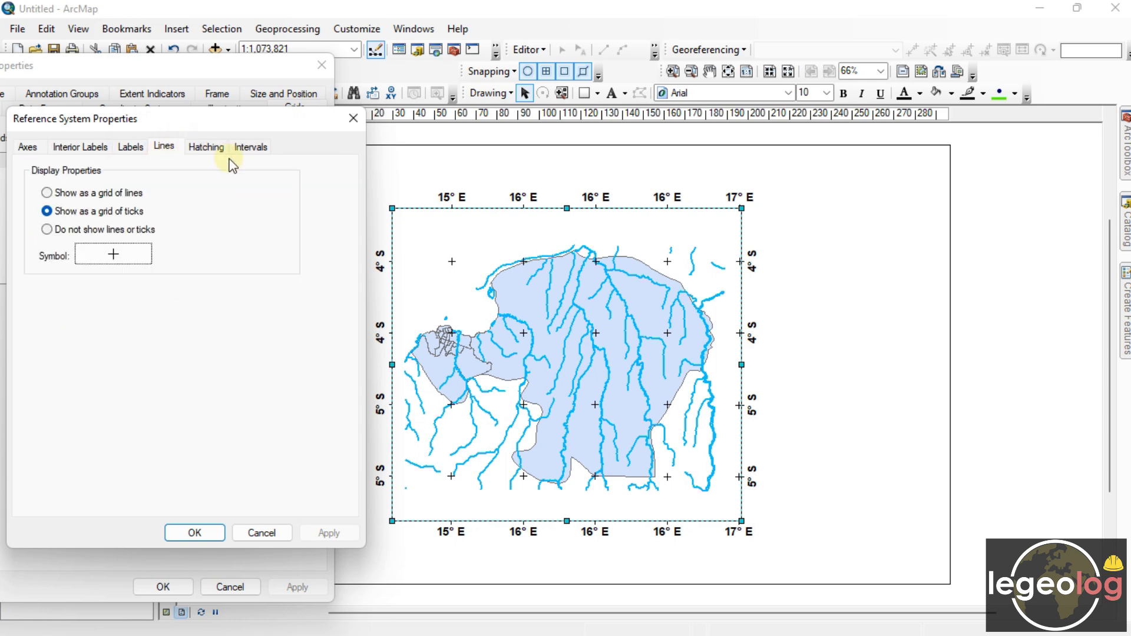
click(132, 147)
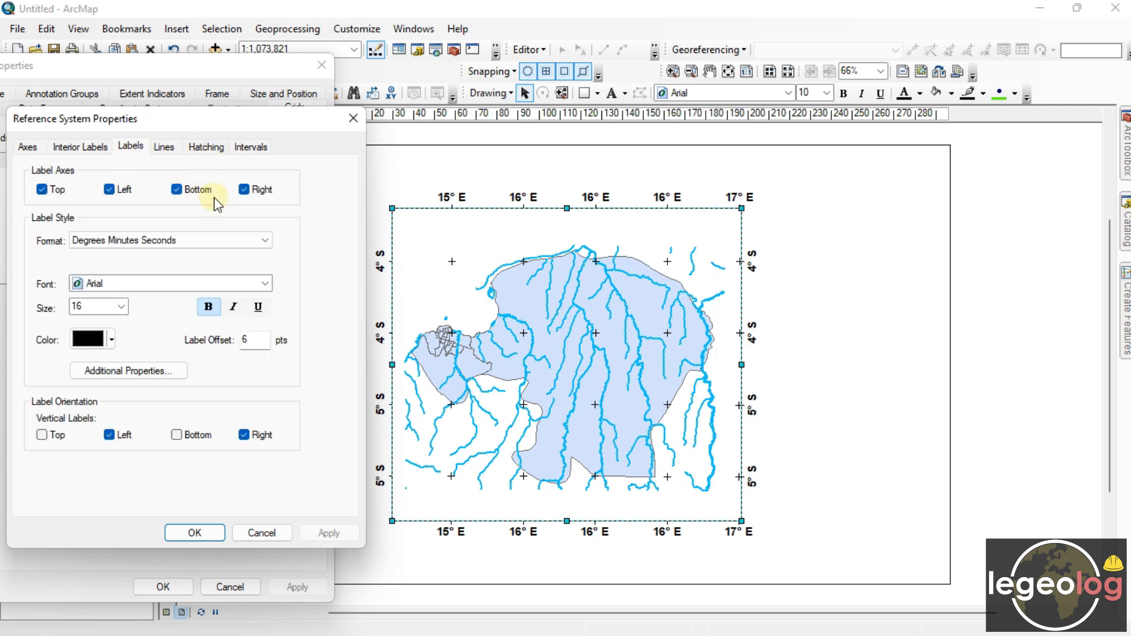
Step: Switch the graticule's label type back to Stacked and choose a font size for the main label text
click(136, 369)
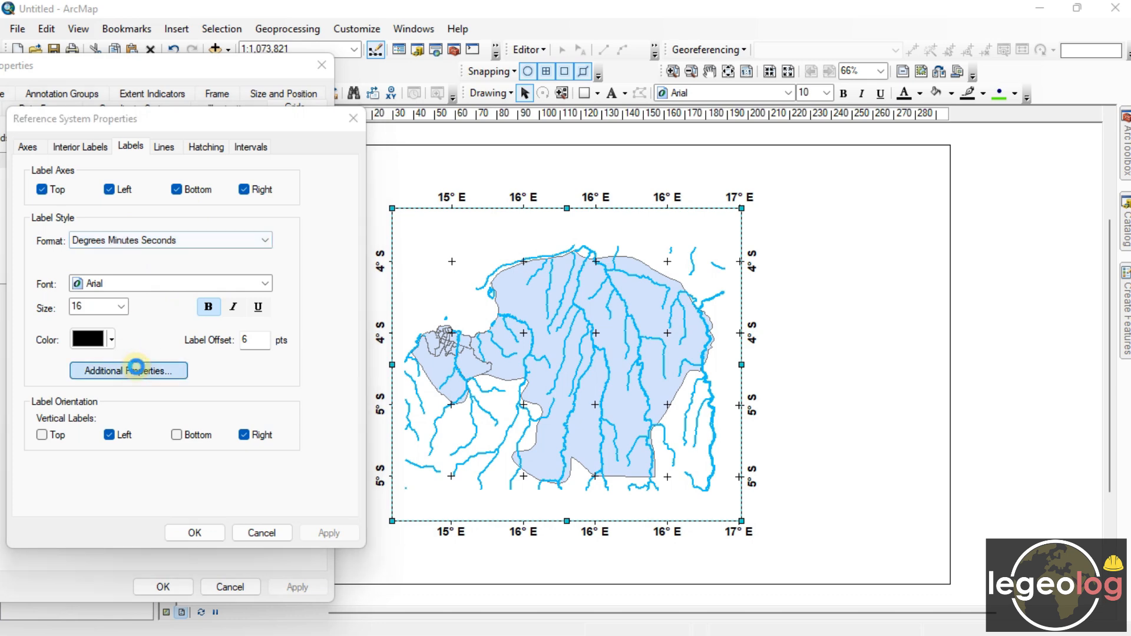
click(138, 168)
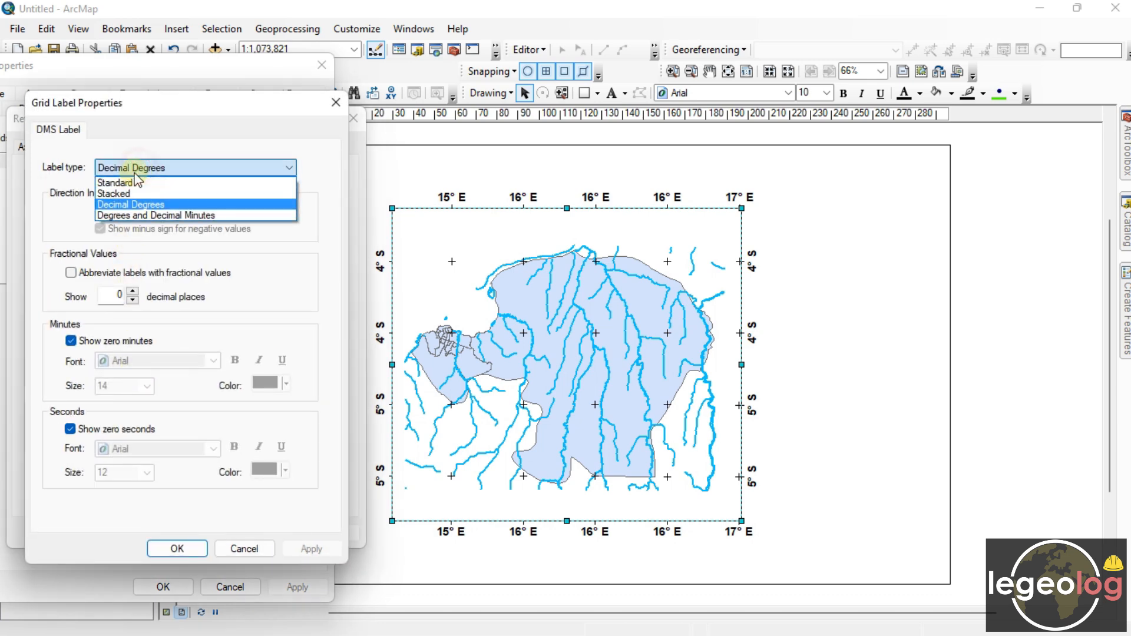
click(118, 193)
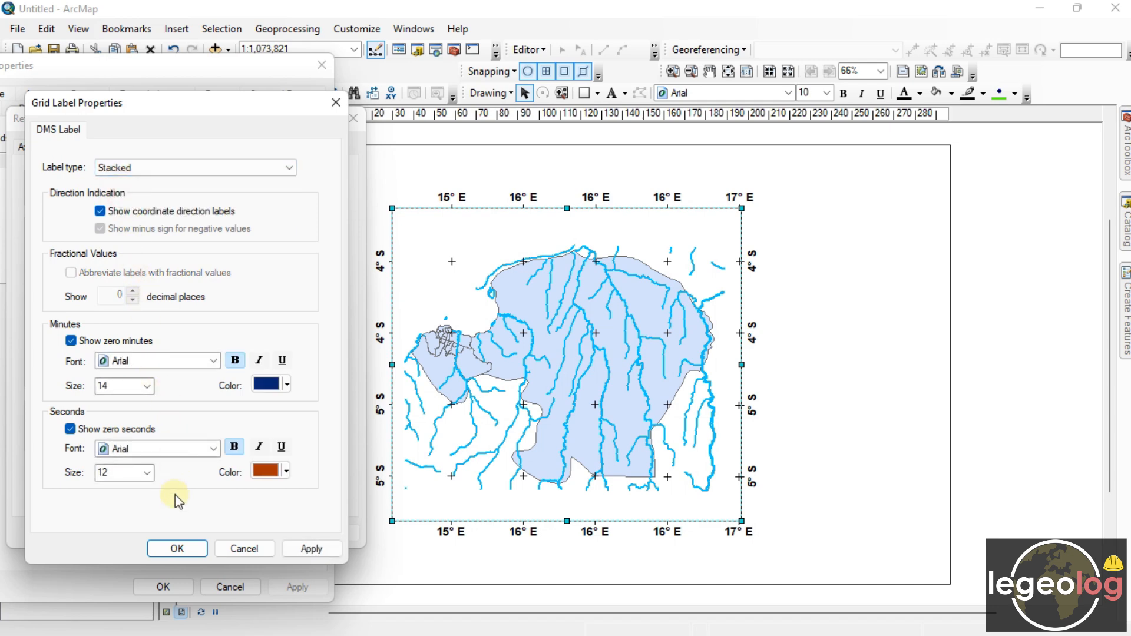
click(186, 549)
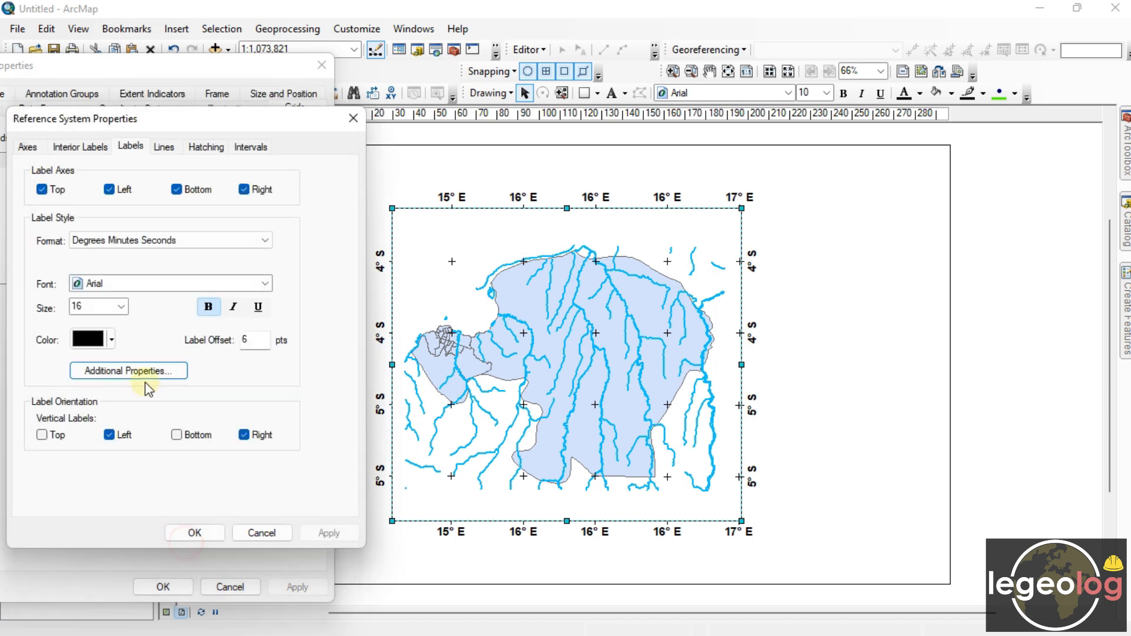
click(121, 307)
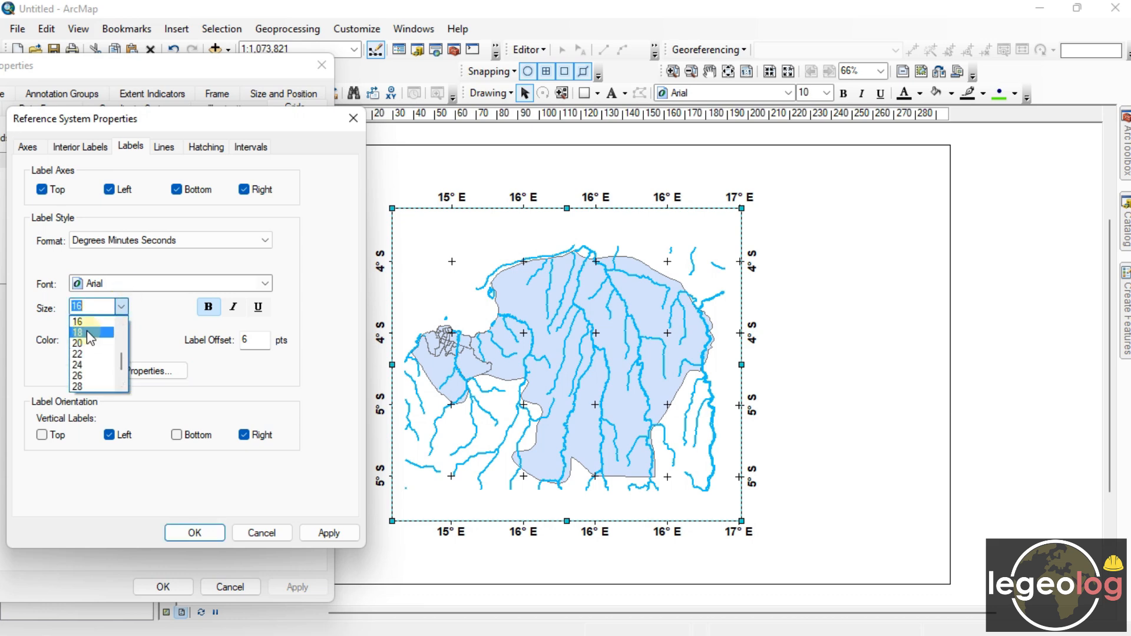
click(85, 327)
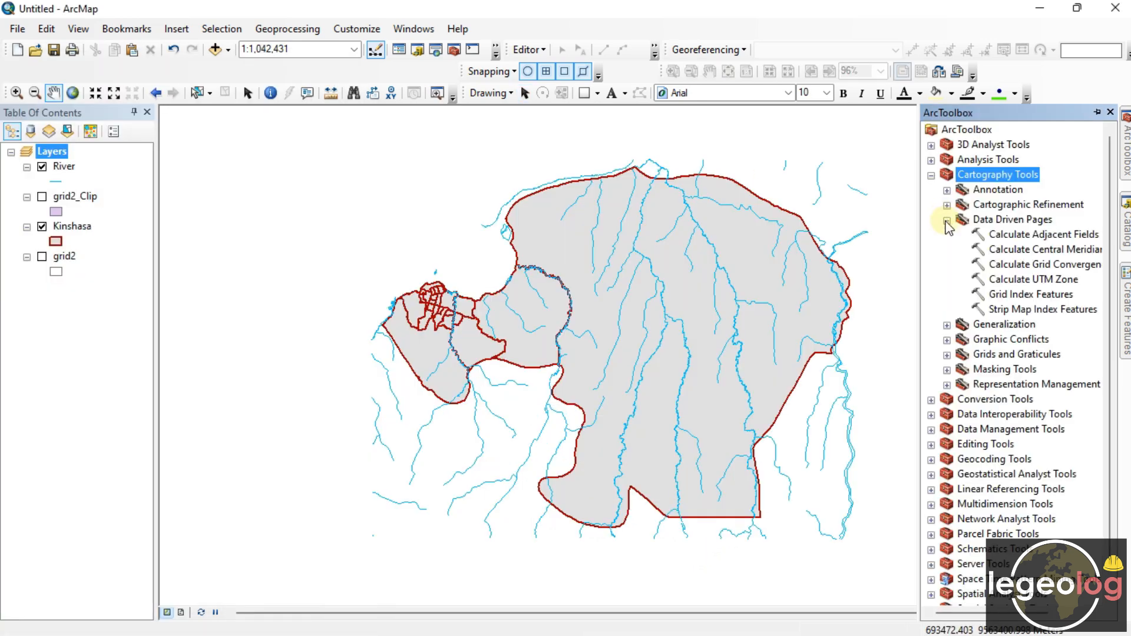
click(947, 220)
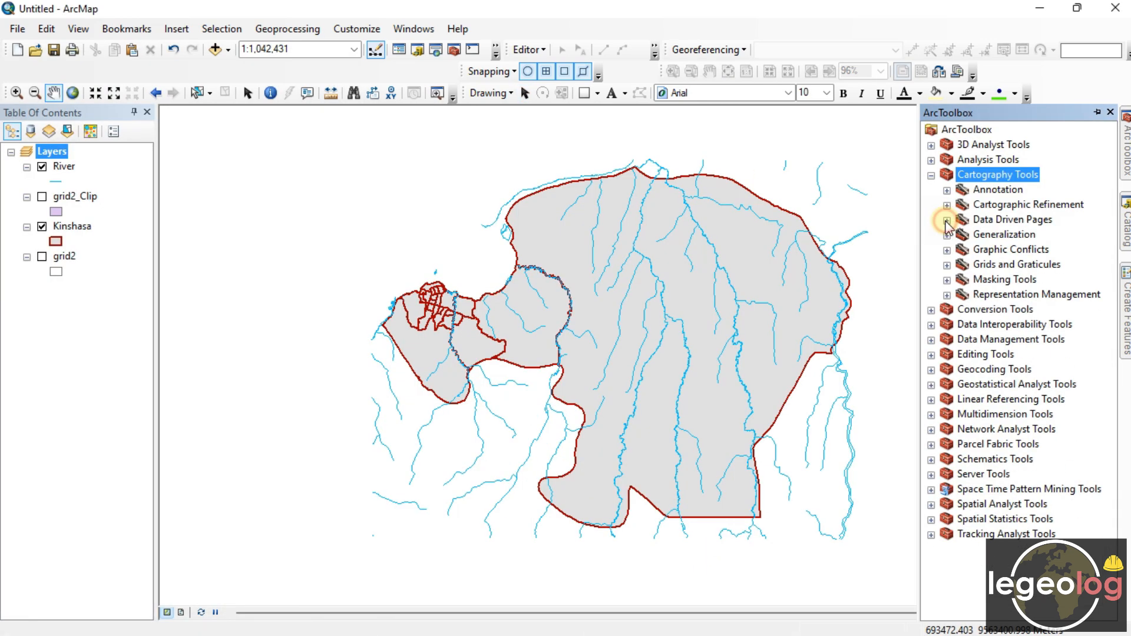
click(931, 175)
drag(205, 185, 639, 356)
drag(550, 399, 165, 243)
drag(383, 345, 299, 328)
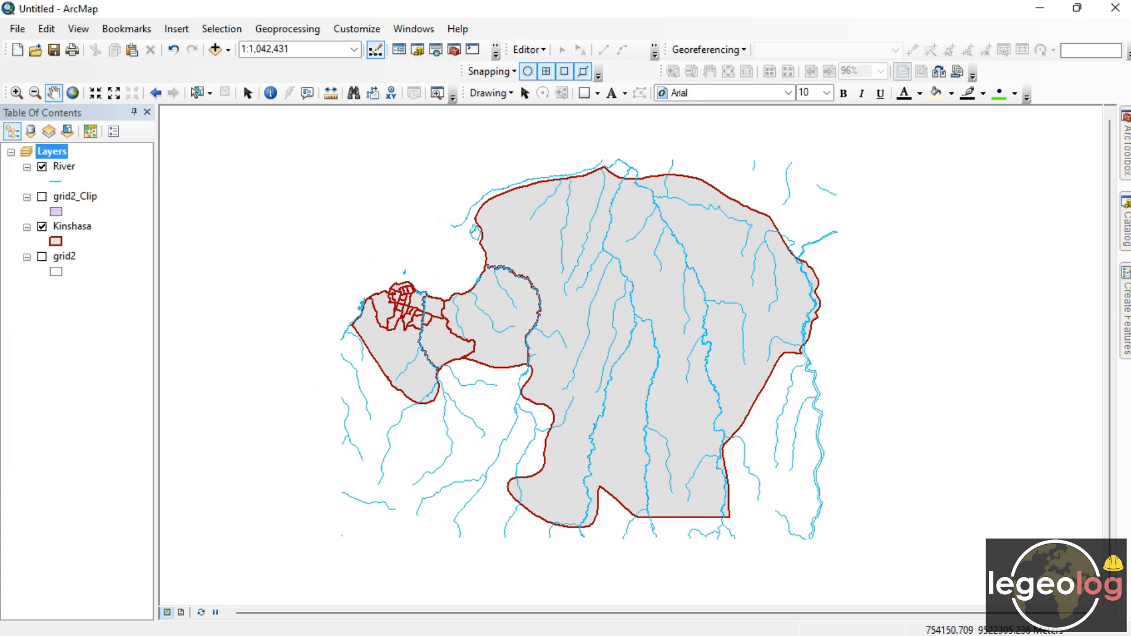
Step: Open the Grid Index Features tool from the Data Driven Pages toolset of the Cartography Tools
click(1126, 147)
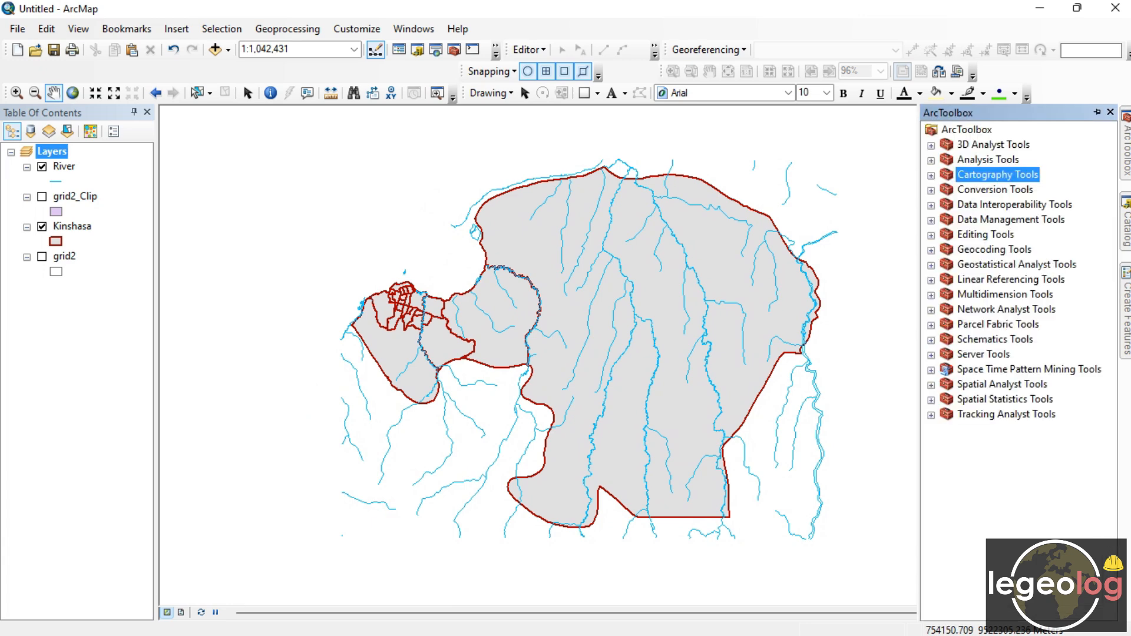
click(931, 176)
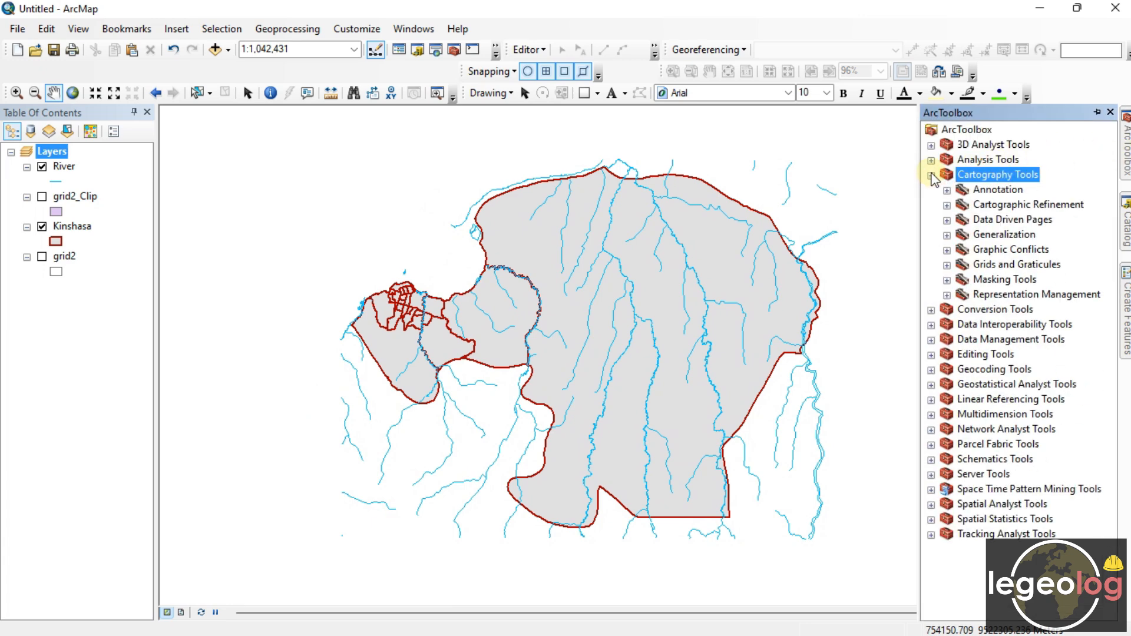
click(947, 220)
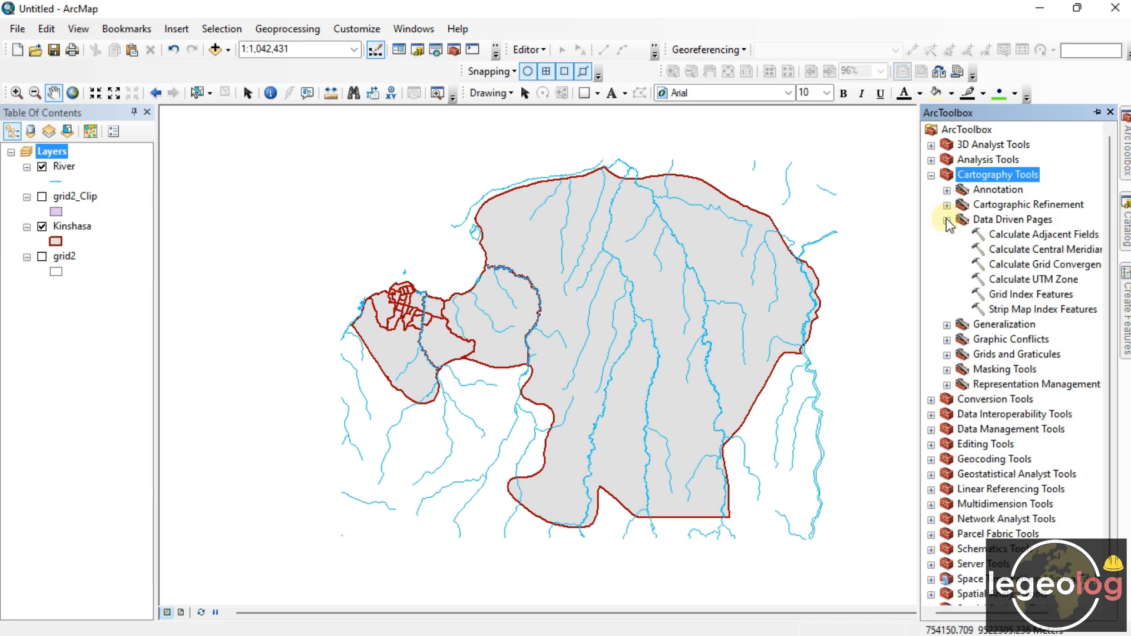
double_click(1020, 295)
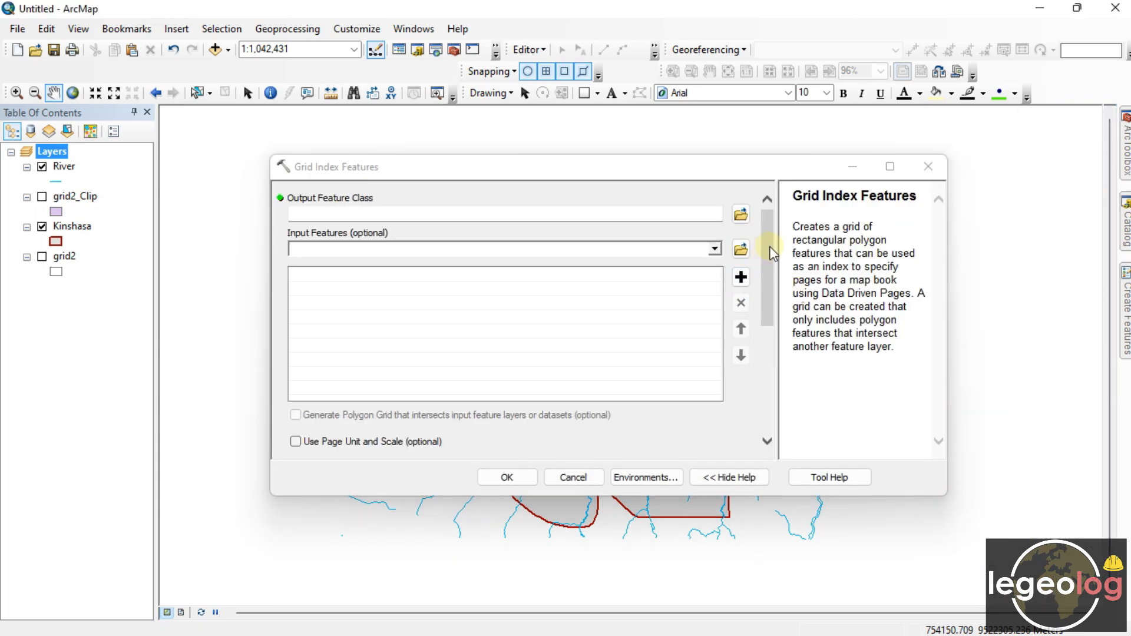
mouse_move(767, 248)
mouse_down()
mouse_move(766, 423)
mouse_move(769, 233)
mouse_up()
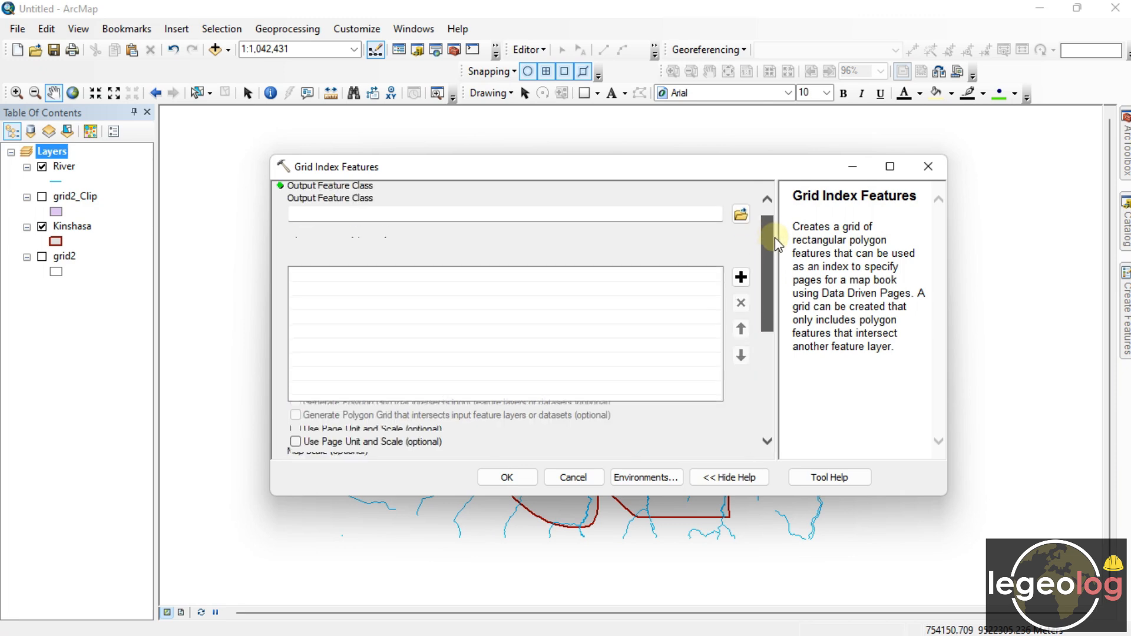
Step: Save the grid's output feature class as gridd in the Dossier TP Final folder and use the Kinshasa layer as input features
click(739, 212)
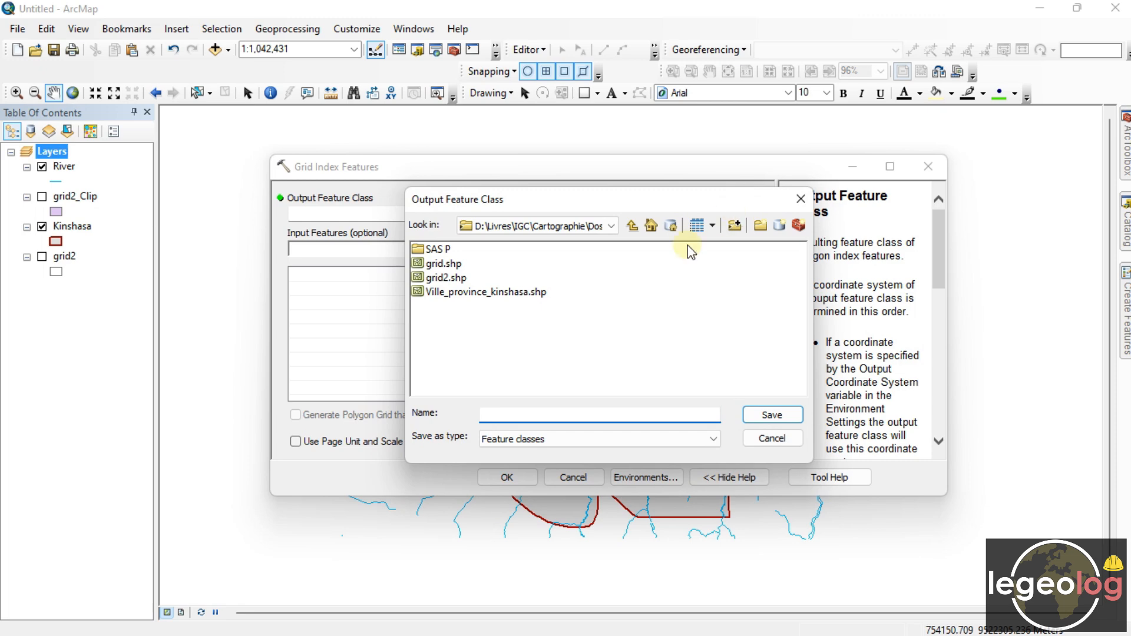
text(gridd)
key(Return)
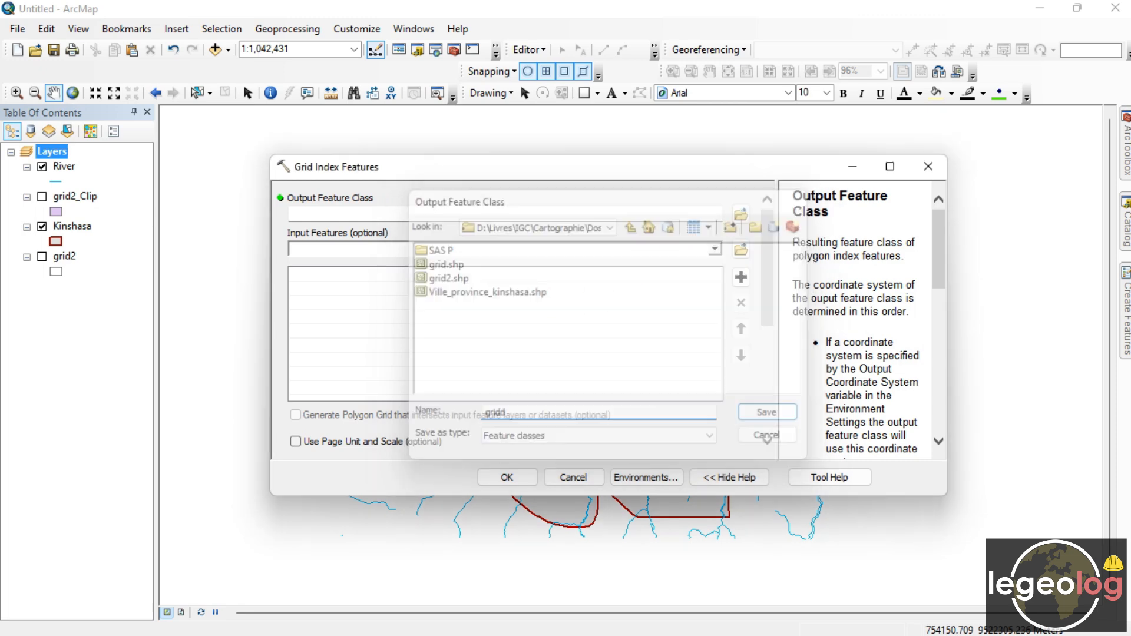
click(715, 250)
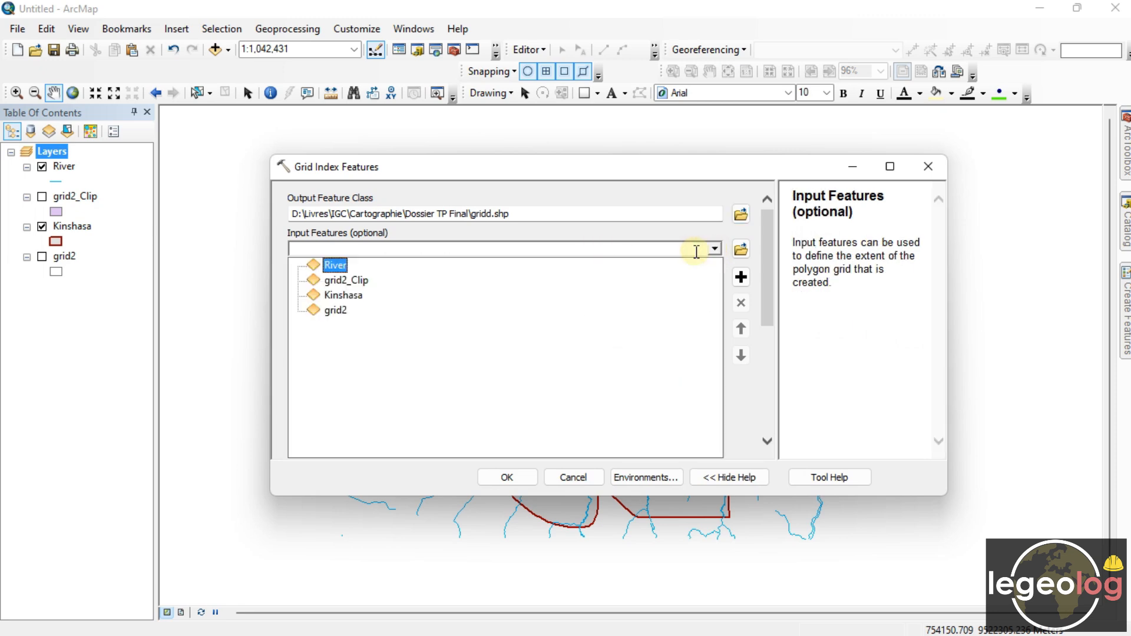
click(358, 297)
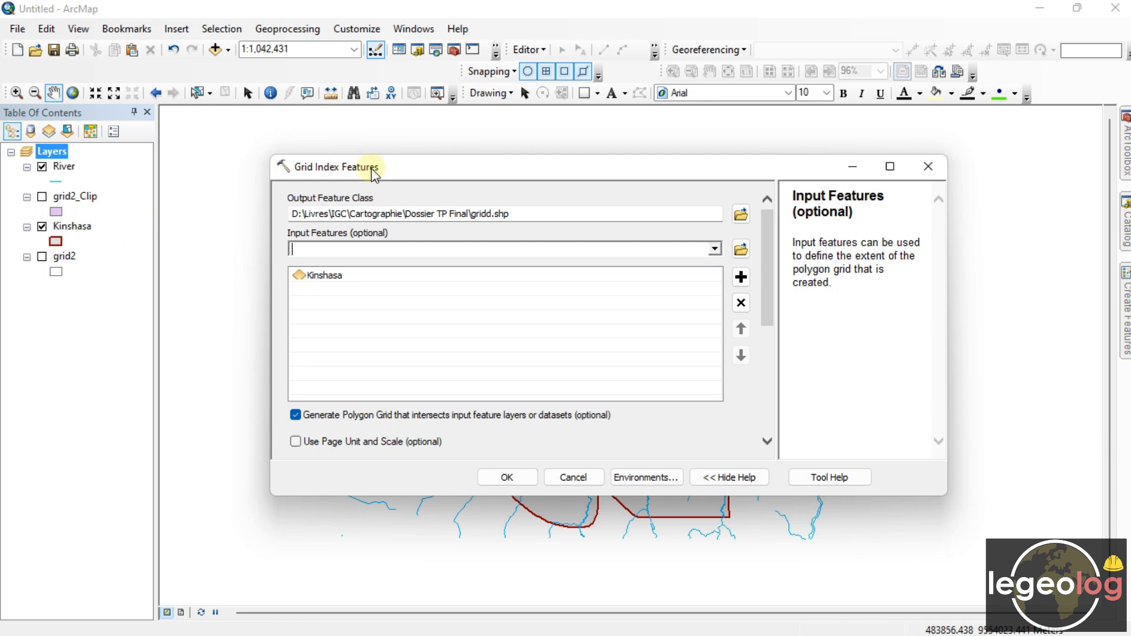
Step: Set the grid's polygon width and height to 10 kilometers each and generate the grid
drag(770, 301, 767, 408)
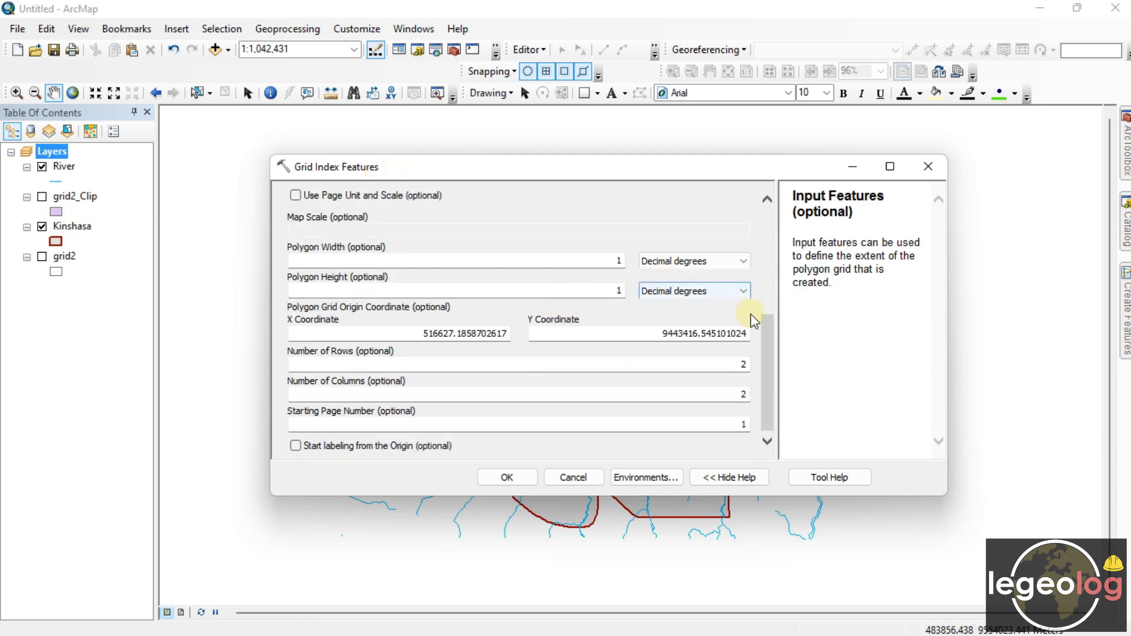
drag(765, 348, 760, 315)
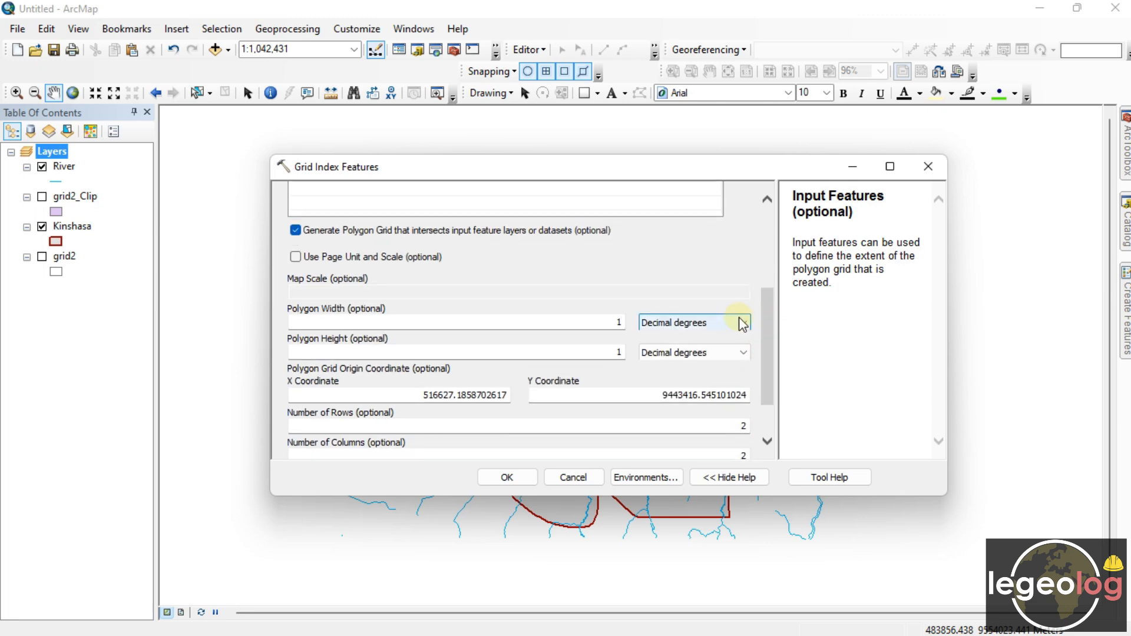
click(745, 323)
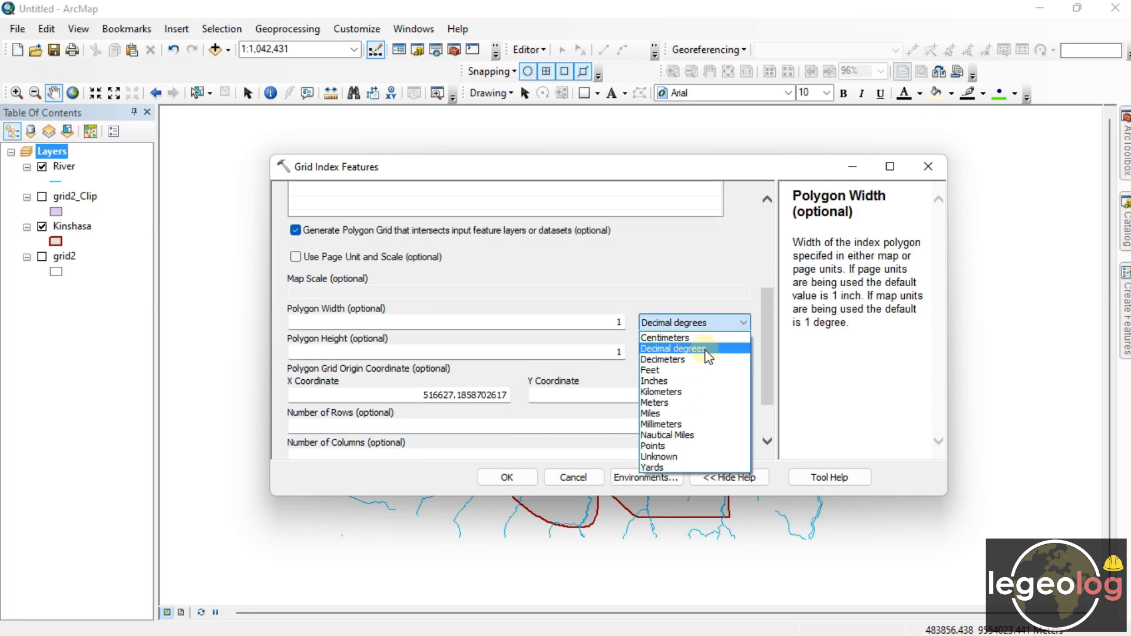
click(691, 392)
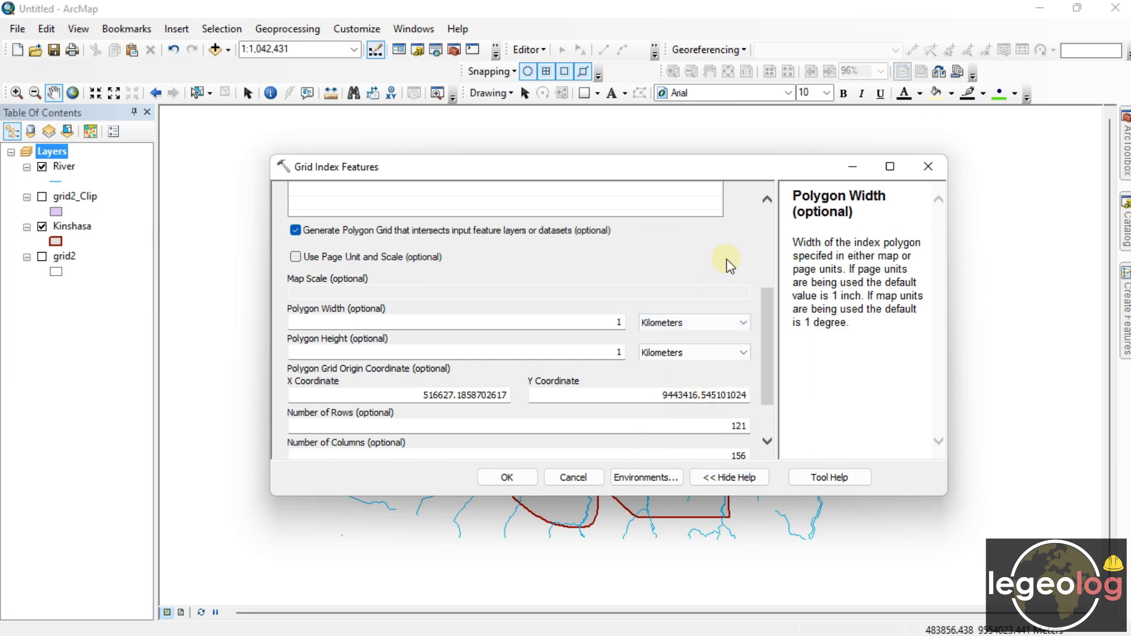
drag(613, 318, 630, 329)
text(10)
click(619, 352)
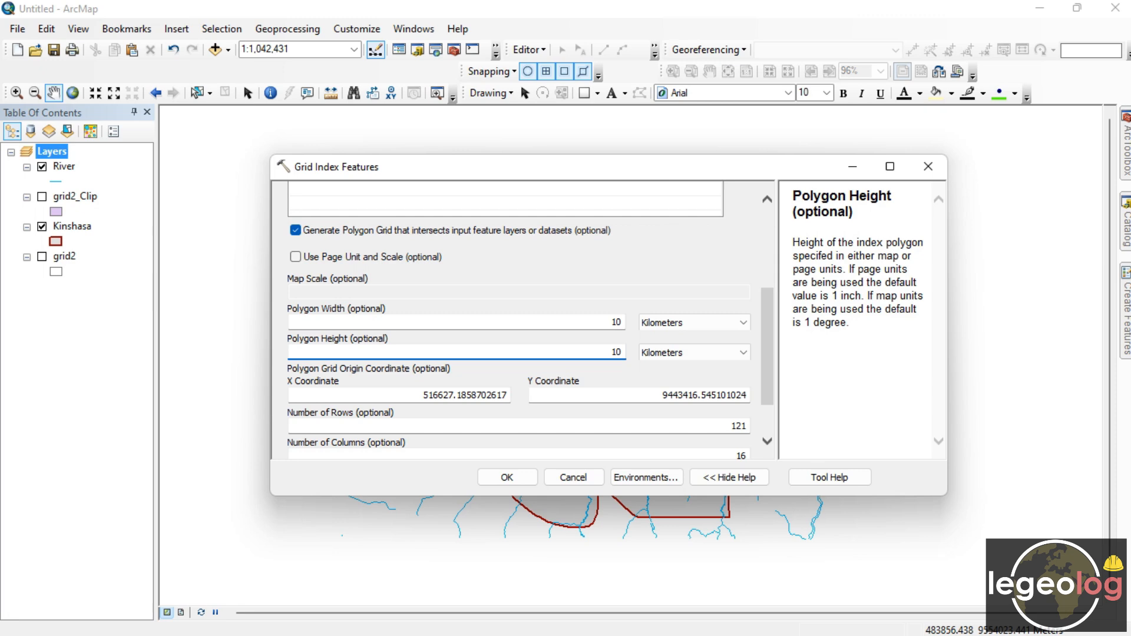
drag(770, 310, 780, 353)
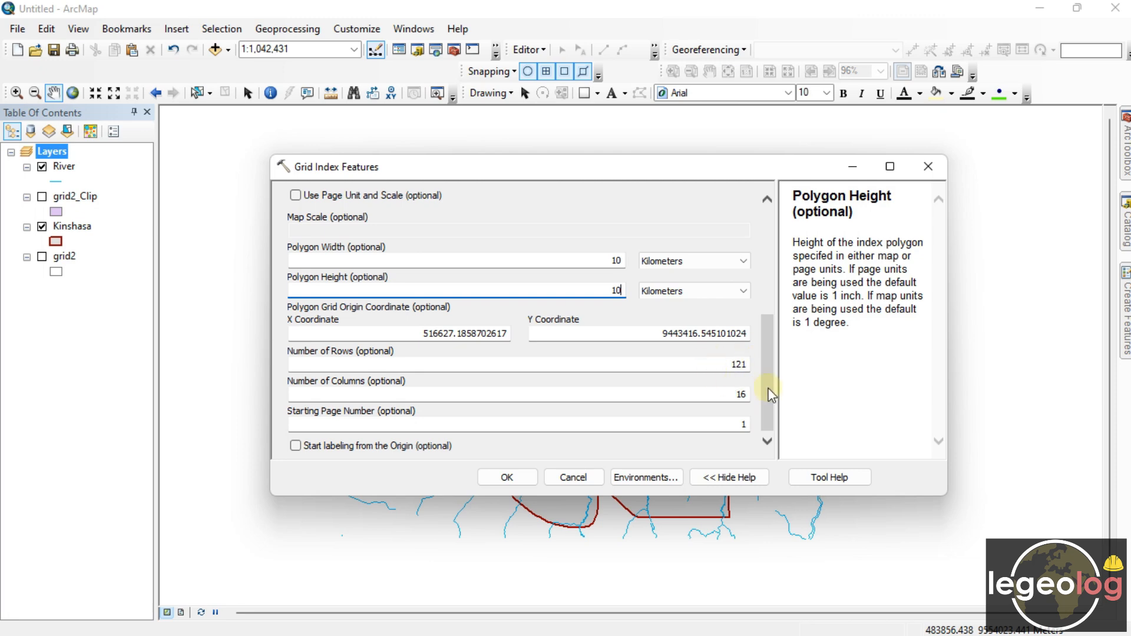
click(505, 477)
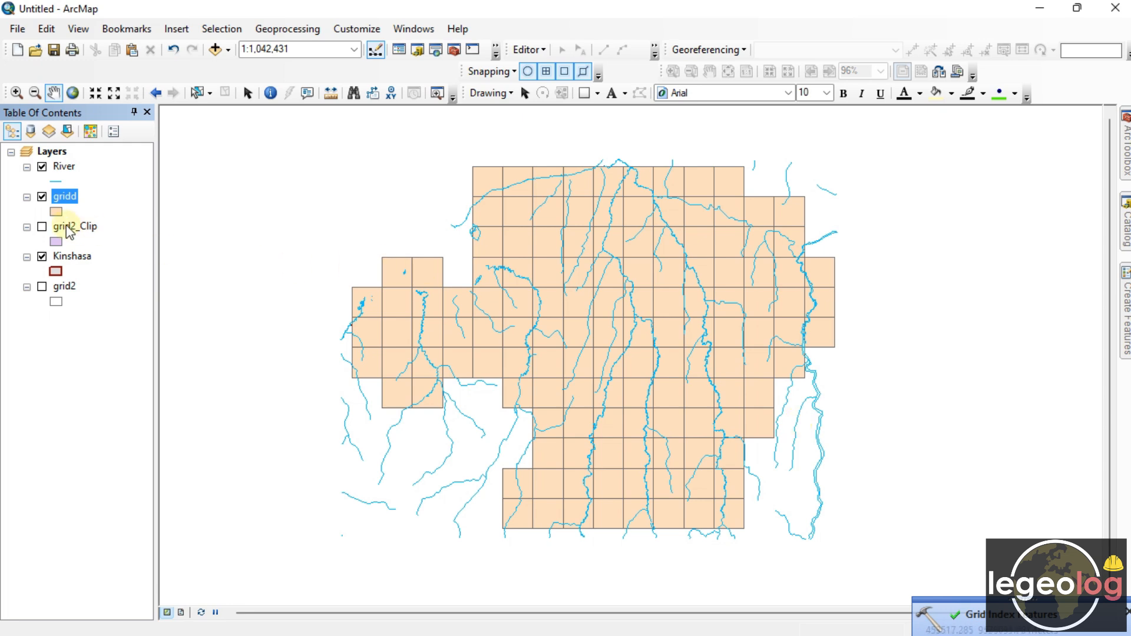
Step: Move the Kinshasa layer above the gridd layer and hide the River layer
drag(68, 255, 67, 192)
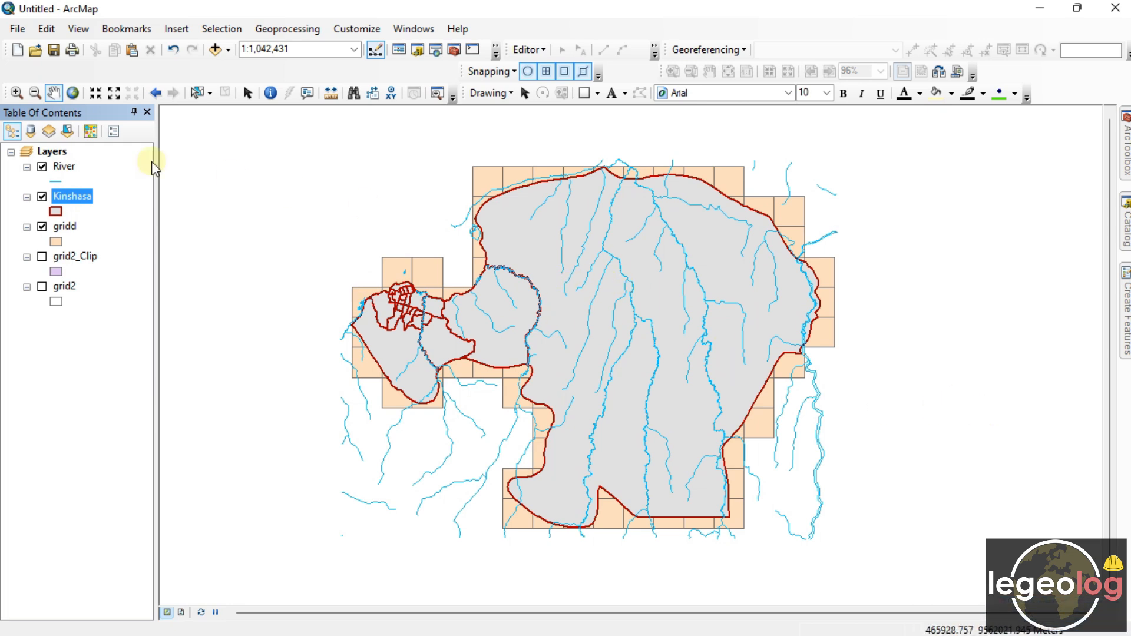
click(42, 167)
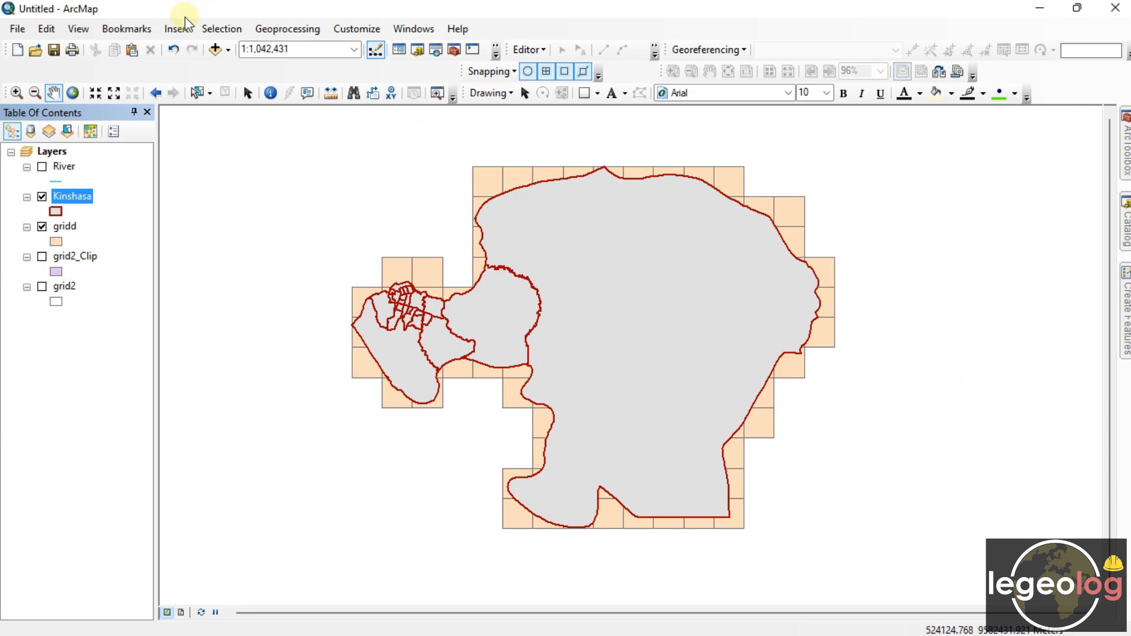
Step: Set up a Clip operation with gridd as the input features and Kinshasa as the clip features
click(273, 28)
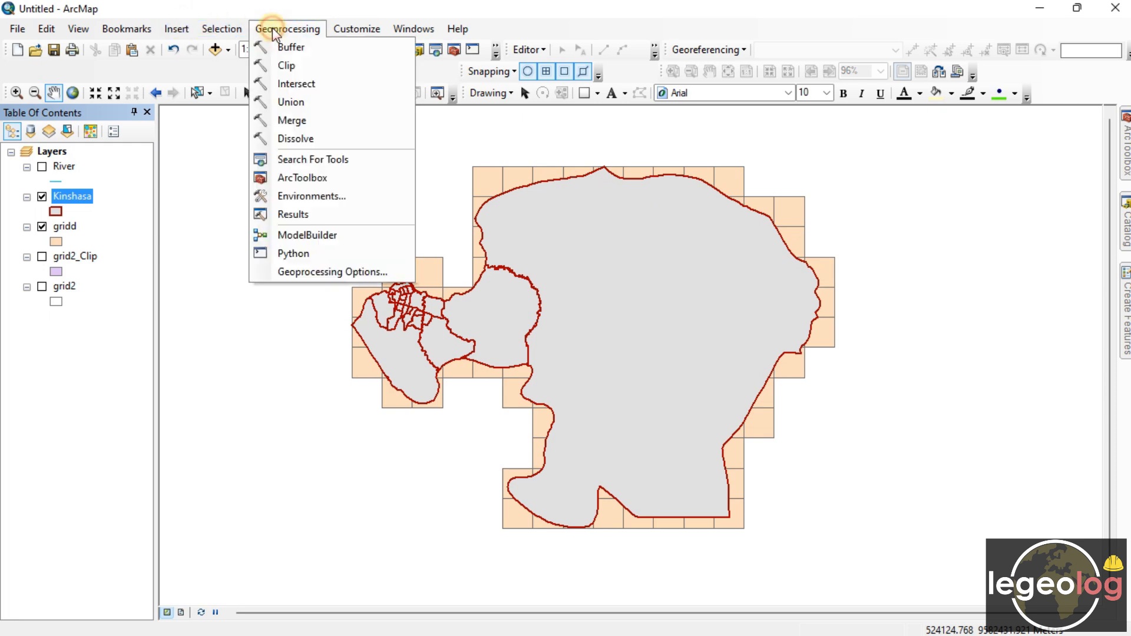
click(287, 65)
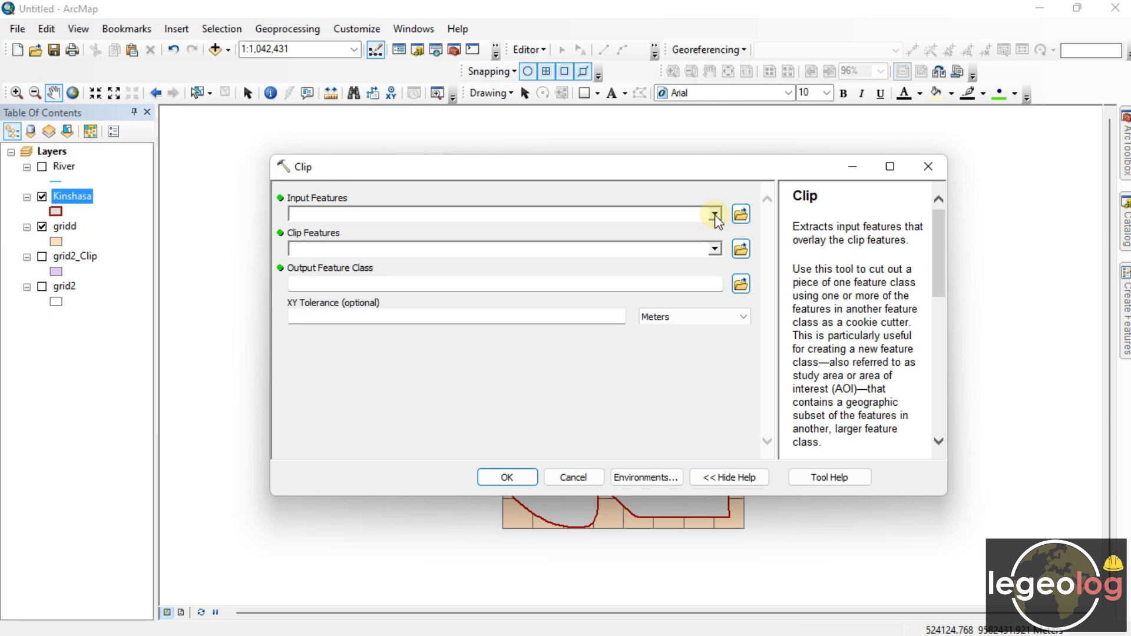
click(714, 215)
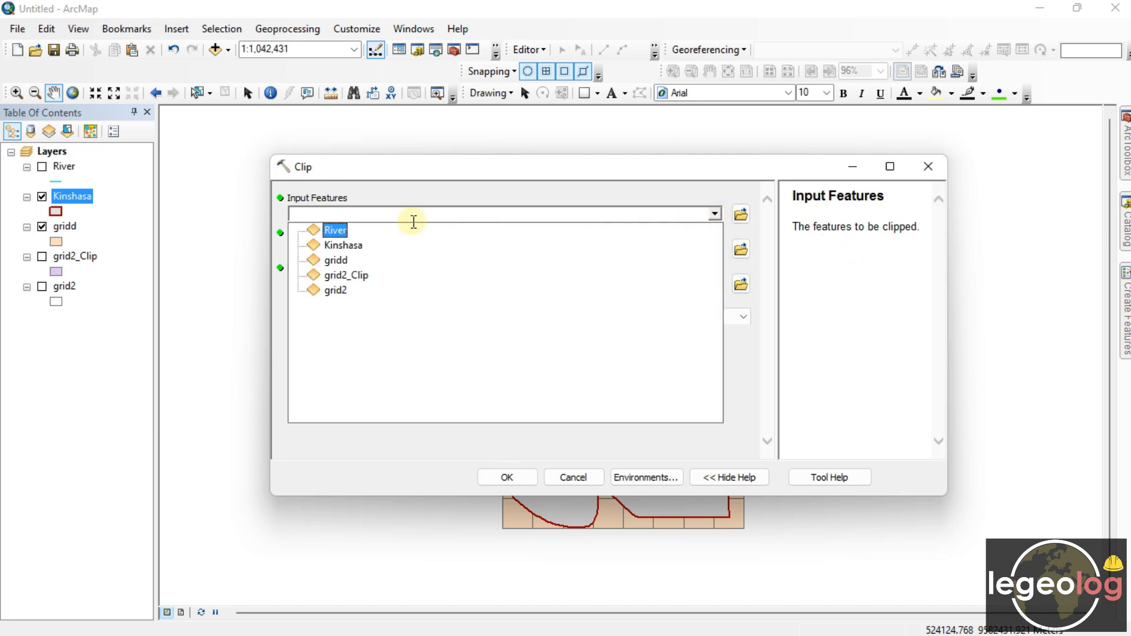
click(335, 261)
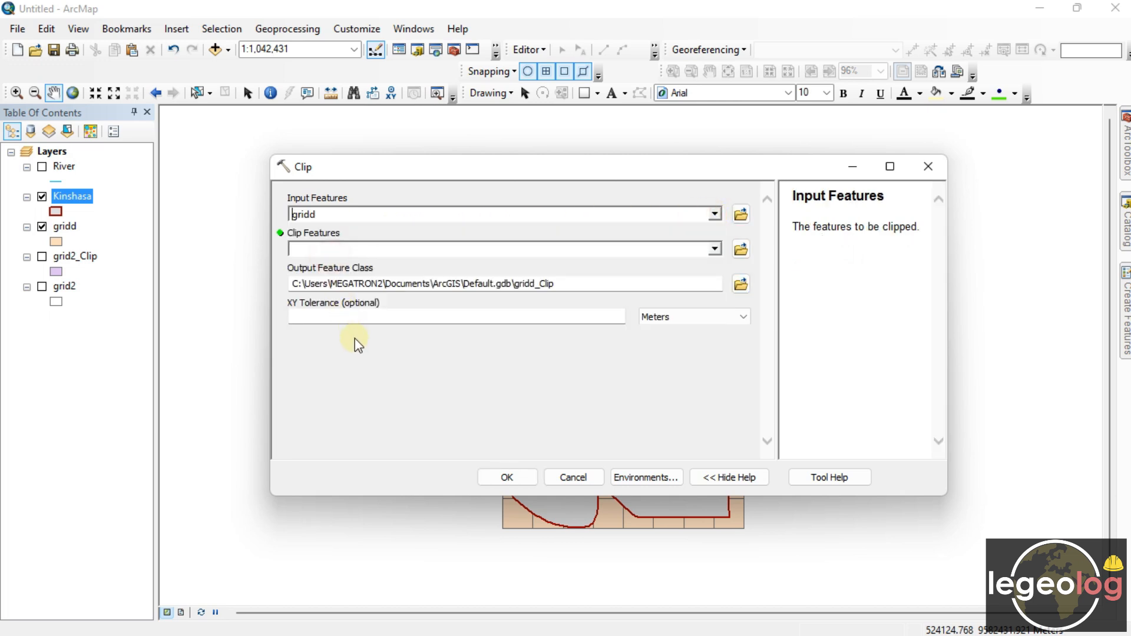
click(715, 250)
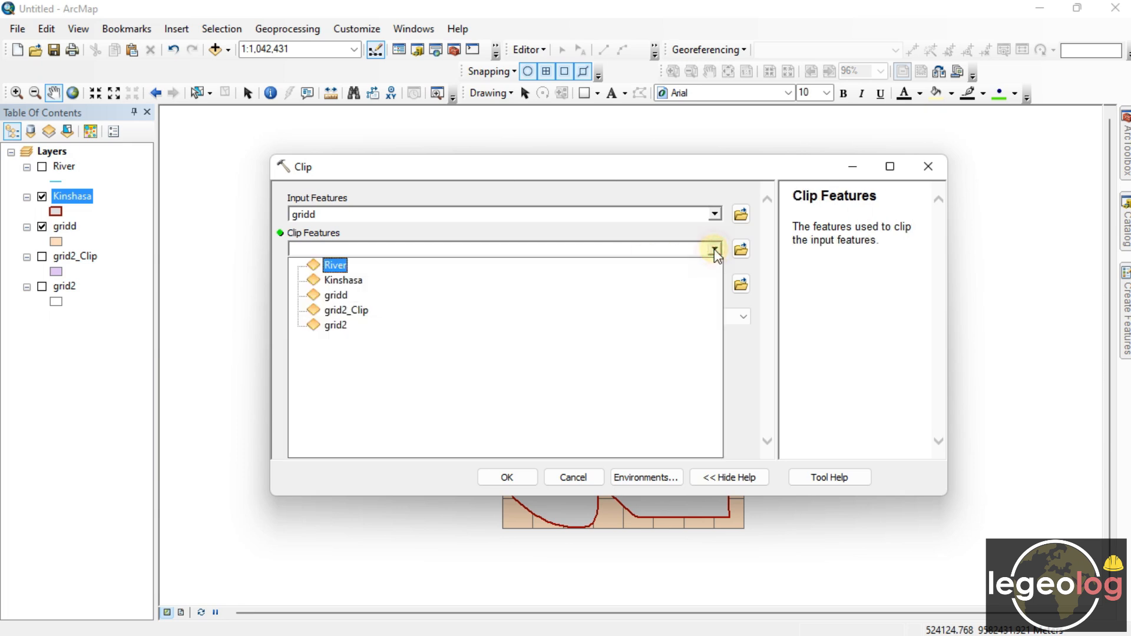
click(332, 278)
Step: Run the clip with the default output location in Default.gdb and hide the Kinshasa layer
click(42, 196)
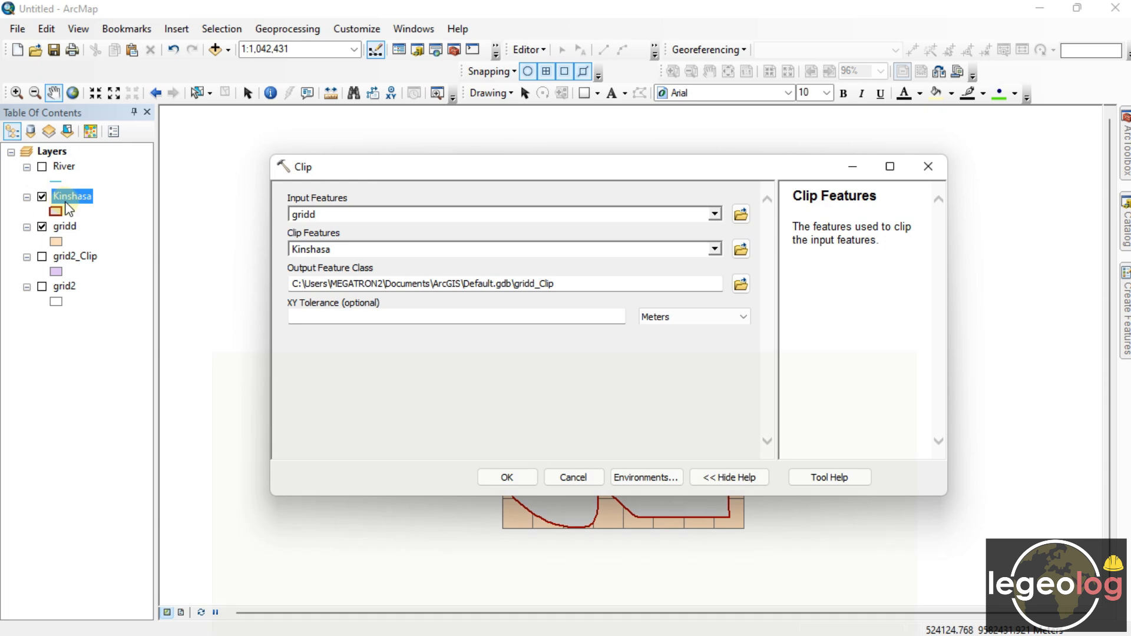
drag(508, 167, 791, 171)
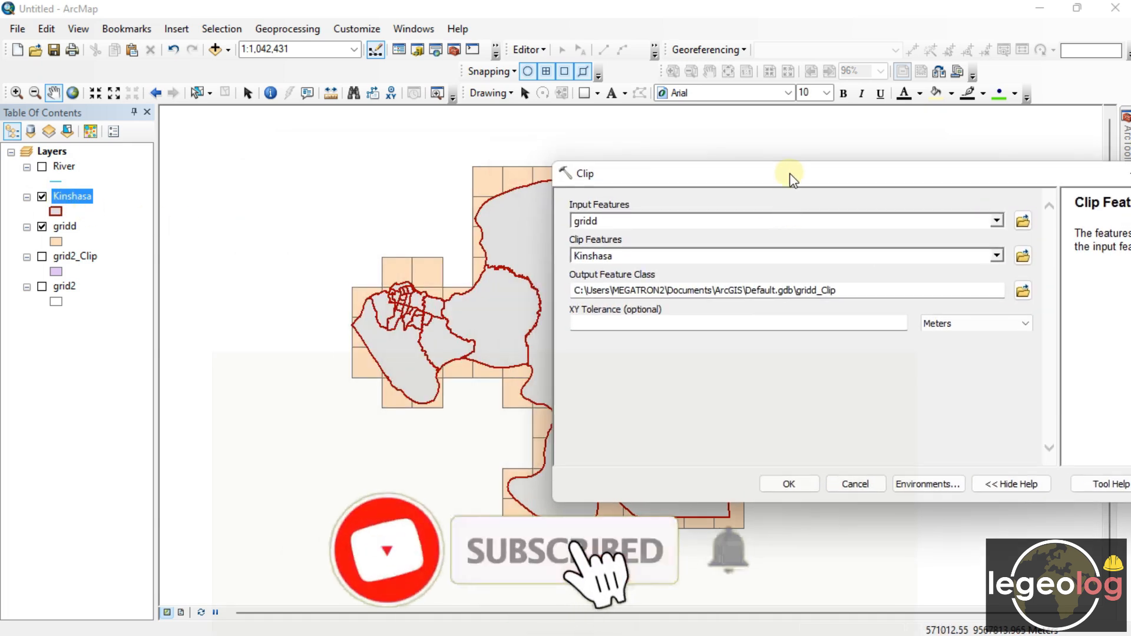
click(800, 487)
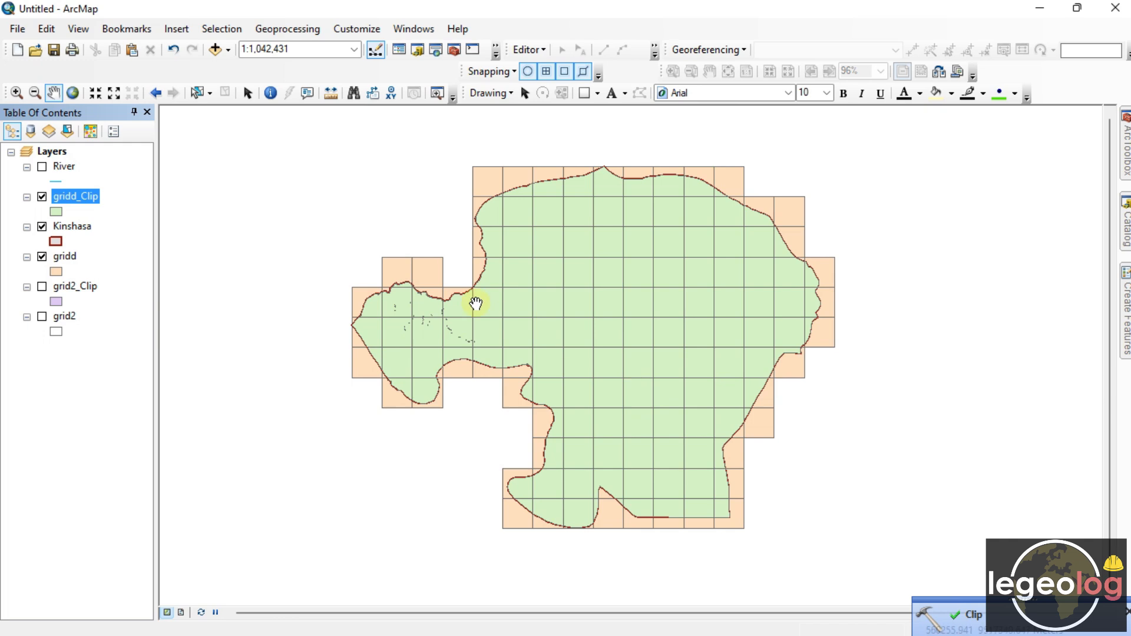
click(41, 226)
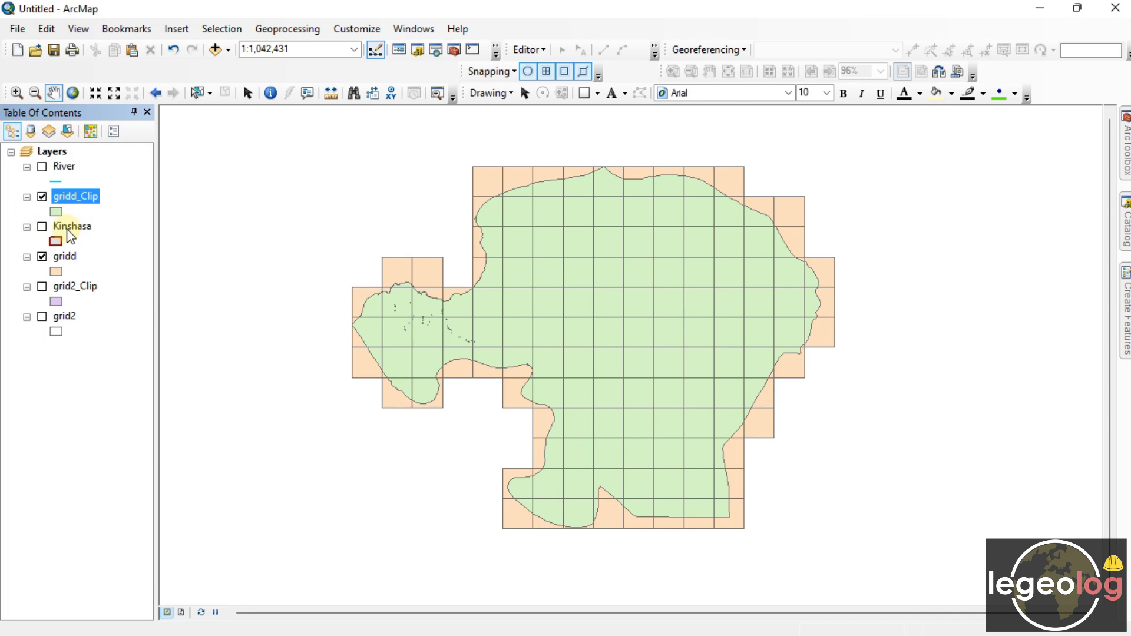
Step: Set the gridd layer's fill to No Color so only its cell outlines are drawn
click(55, 270)
click(388, 260)
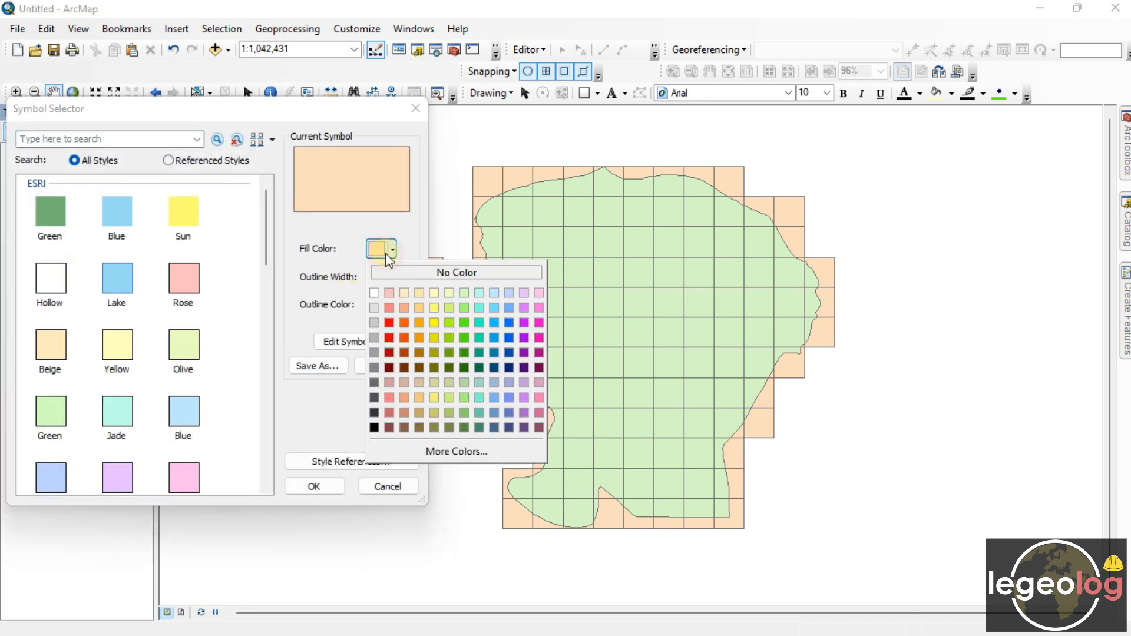
click(387, 274)
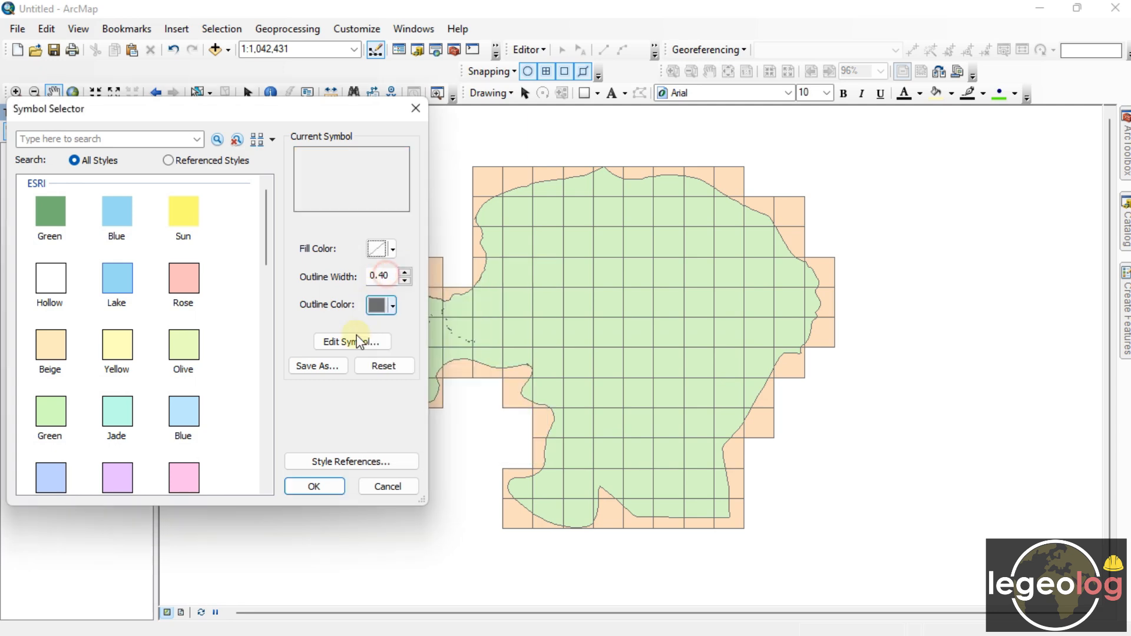
click(317, 488)
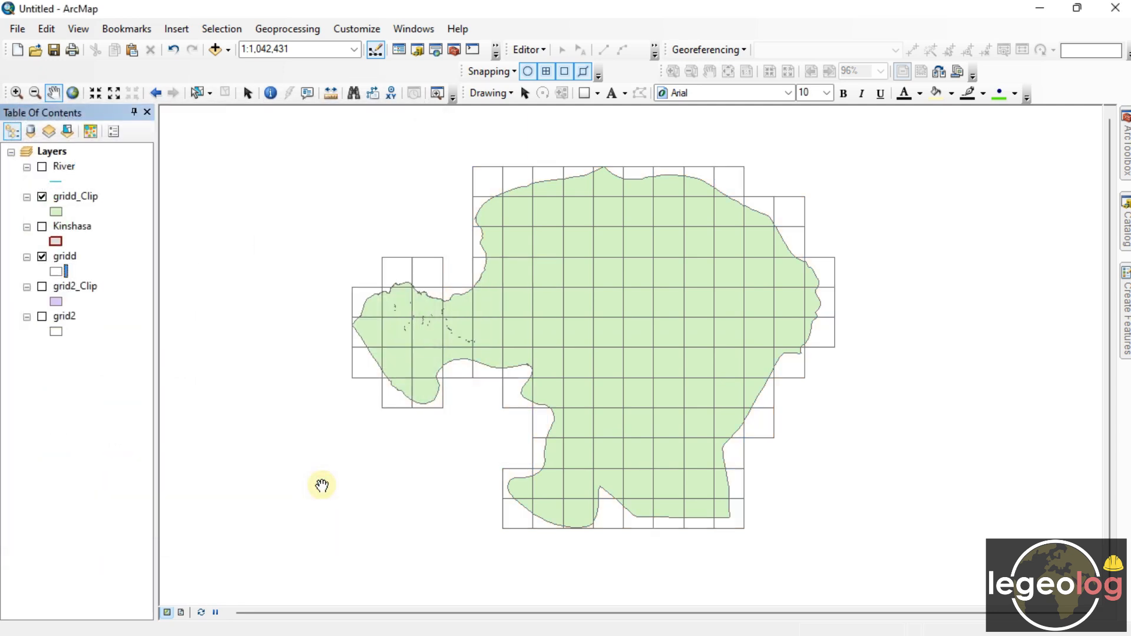
Step: Examine the cell names, page numbers, lengths and areas in the gridd_Clip attribute table
right_click(73, 199)
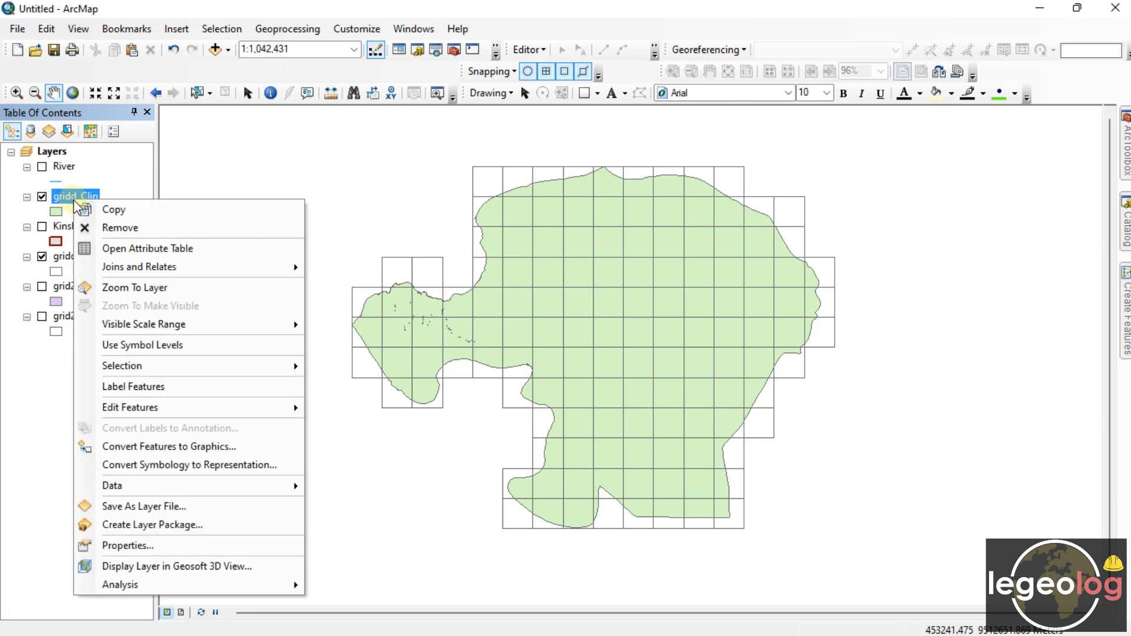
click(134, 249)
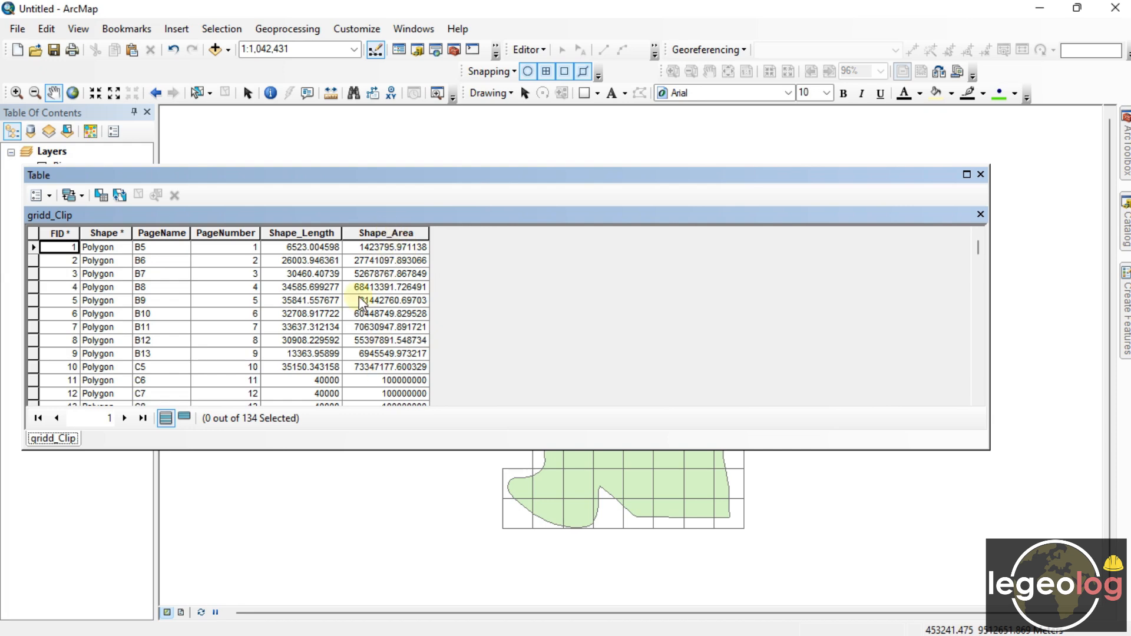
drag(389, 177, 412, 219)
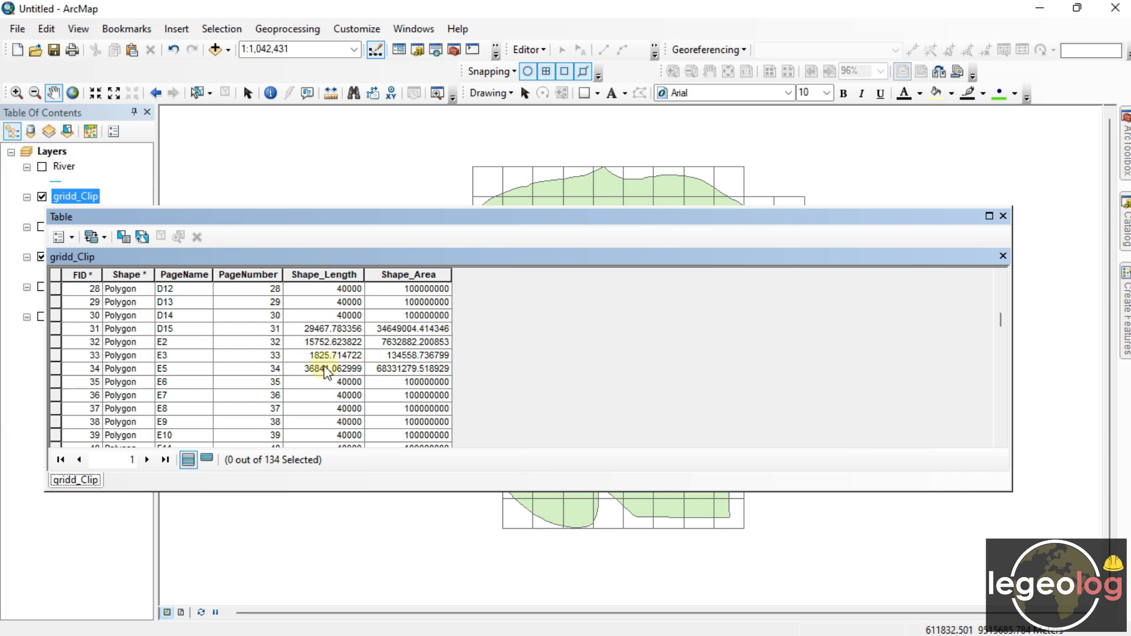
scroll(327, 353, up, 9)
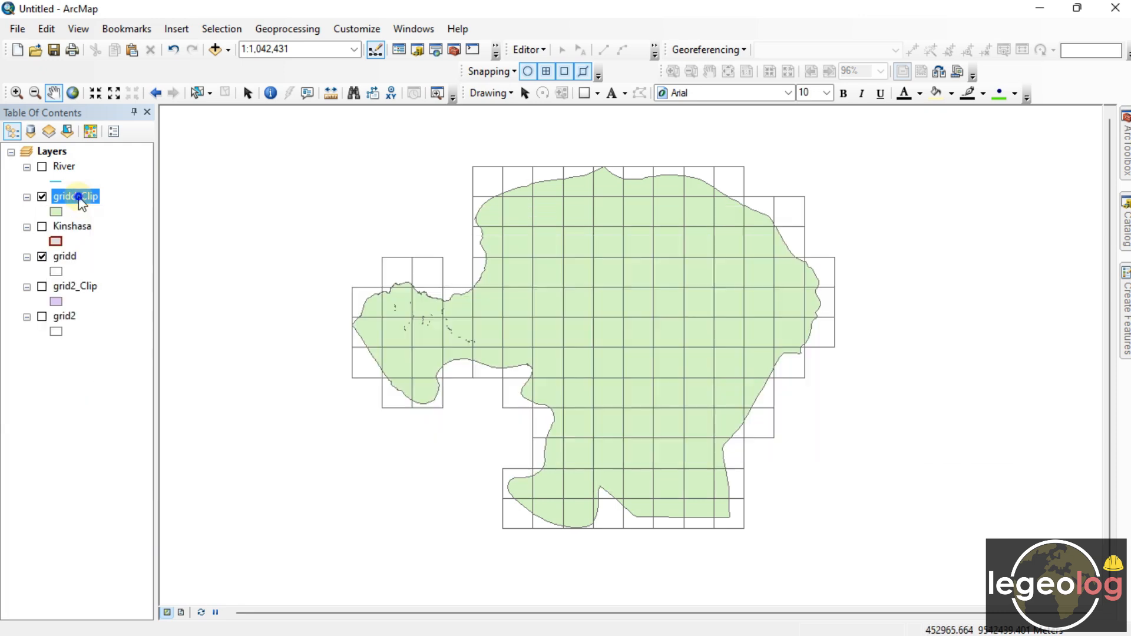
Step: Turn on feature labels for the gridd_Clip layer using the PageName field
right_click(79, 198)
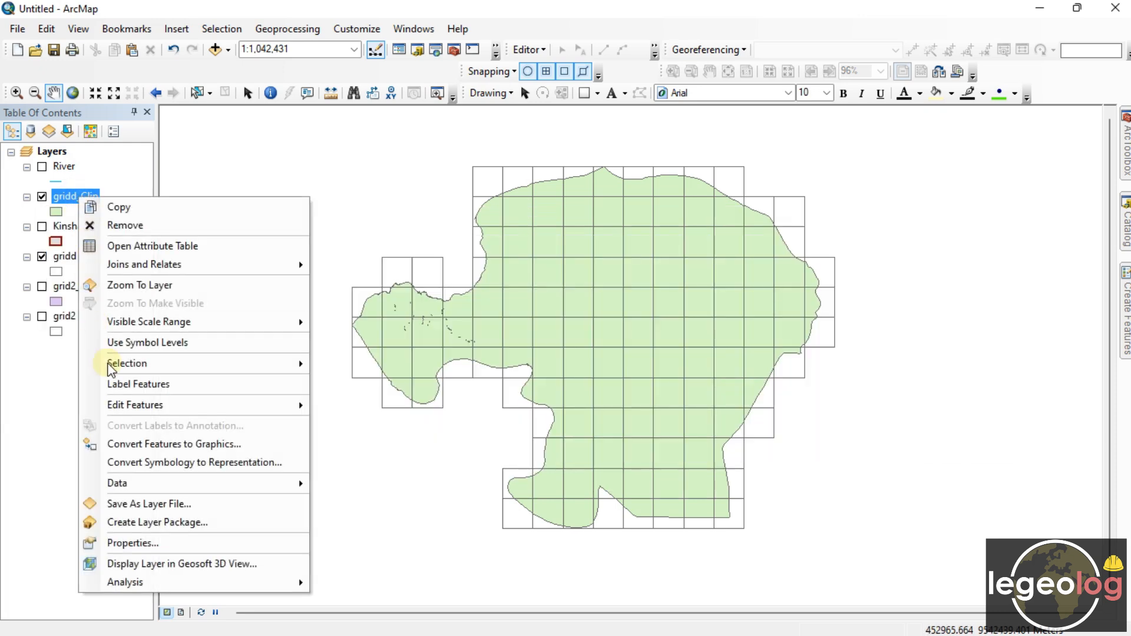
click(134, 548)
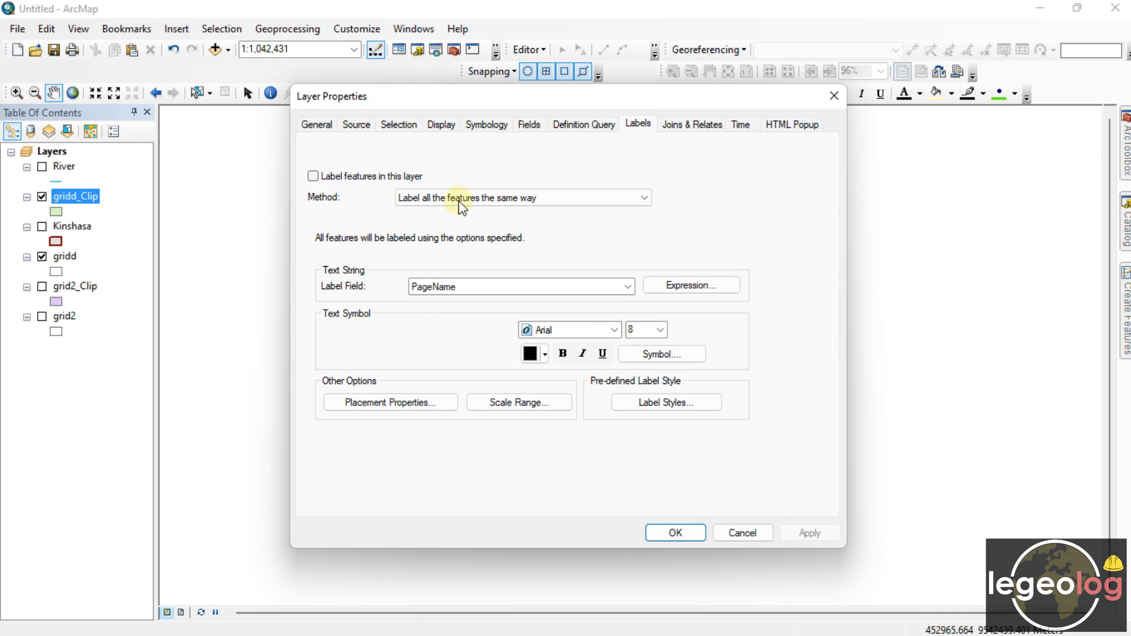
drag(558, 96, 278, 136)
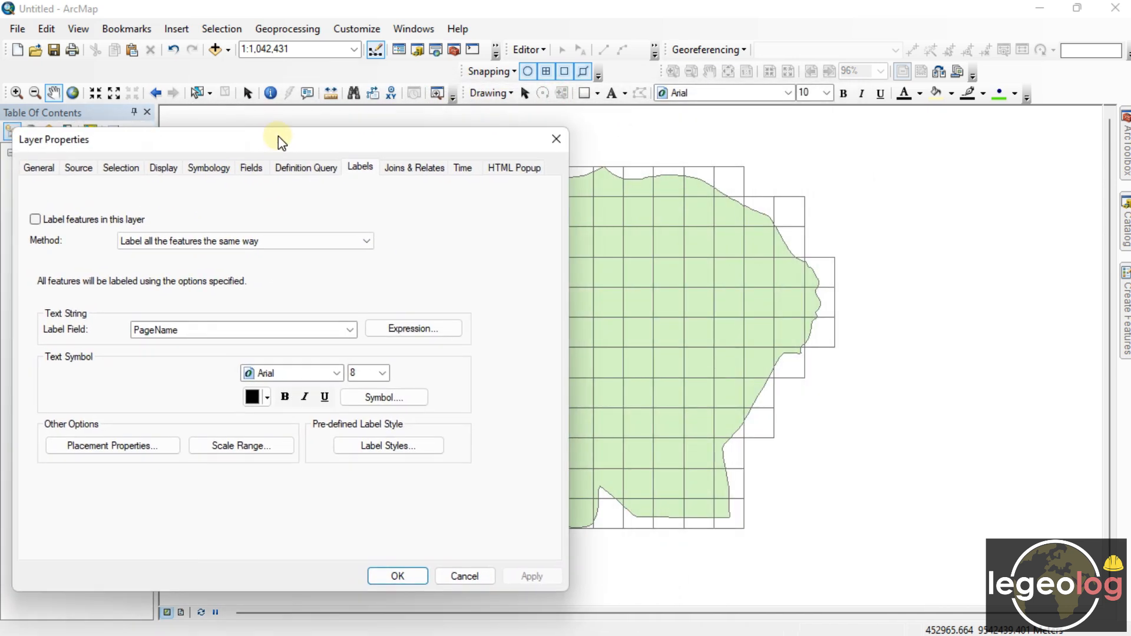
click(56, 219)
click(532, 577)
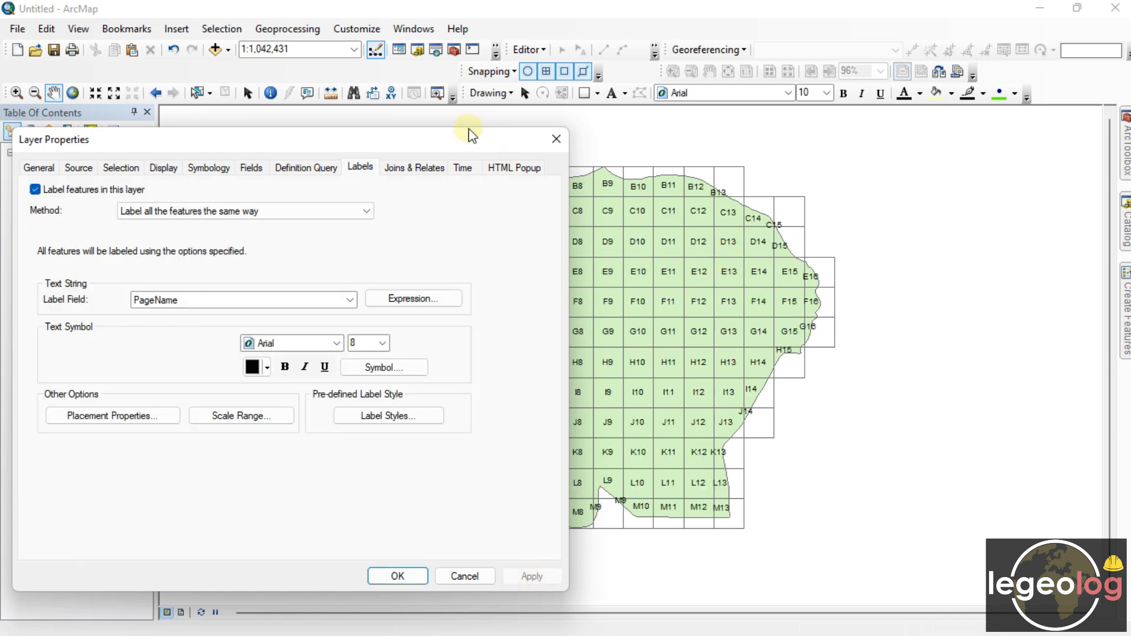
Step: Change the gridd_Clip label field to PageNumber and make the labels bold
drag(458, 146, 382, 155)
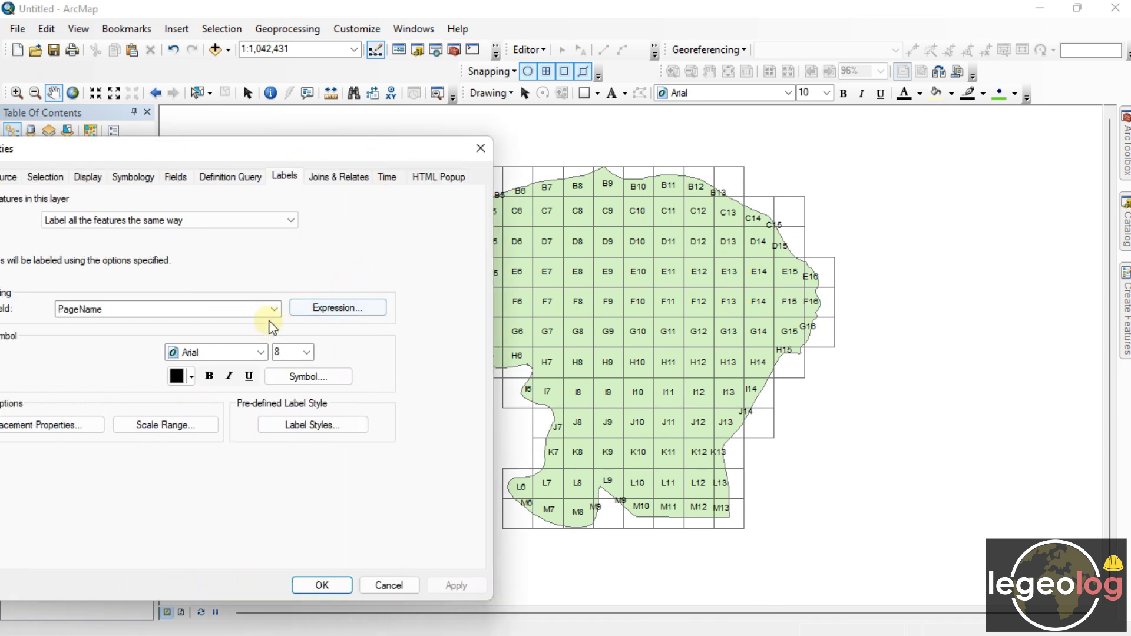
click(274, 309)
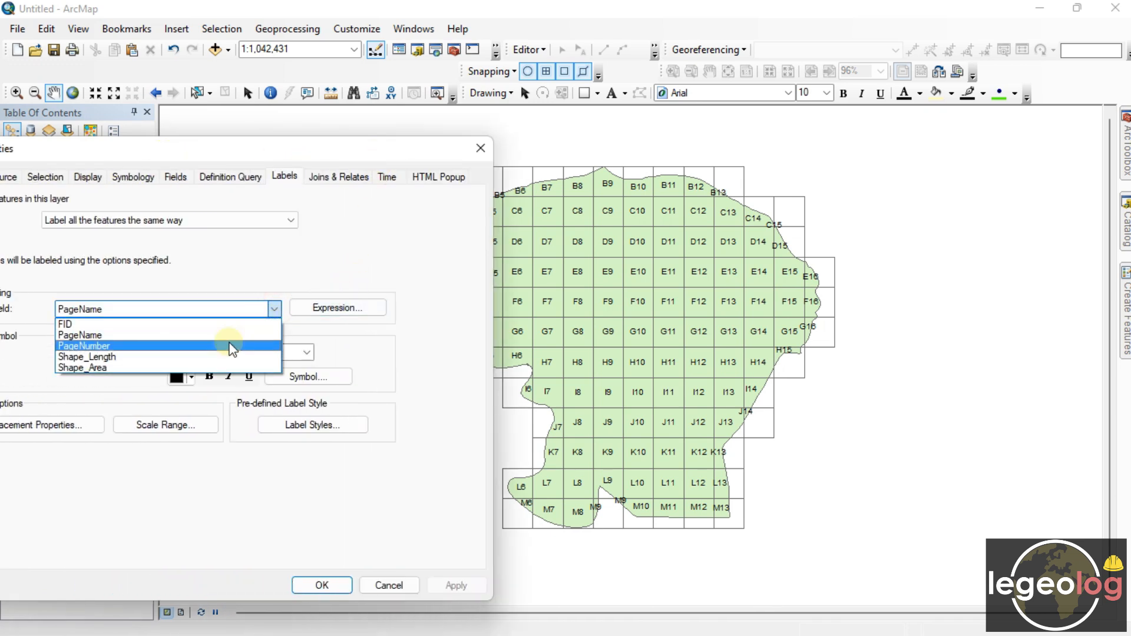
click(99, 347)
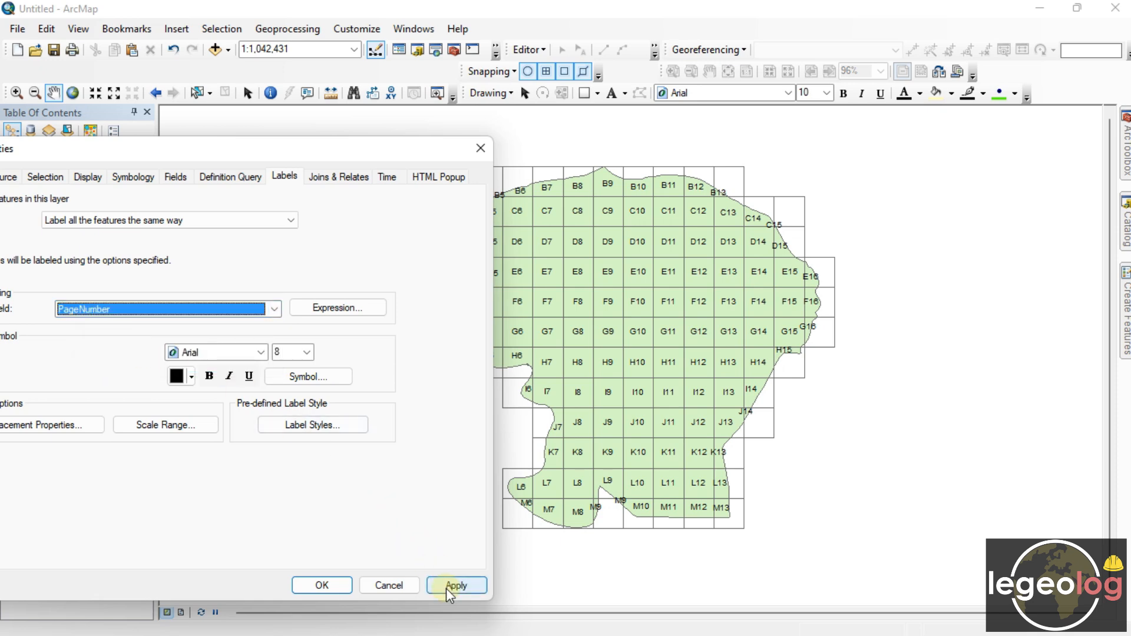
click(448, 586)
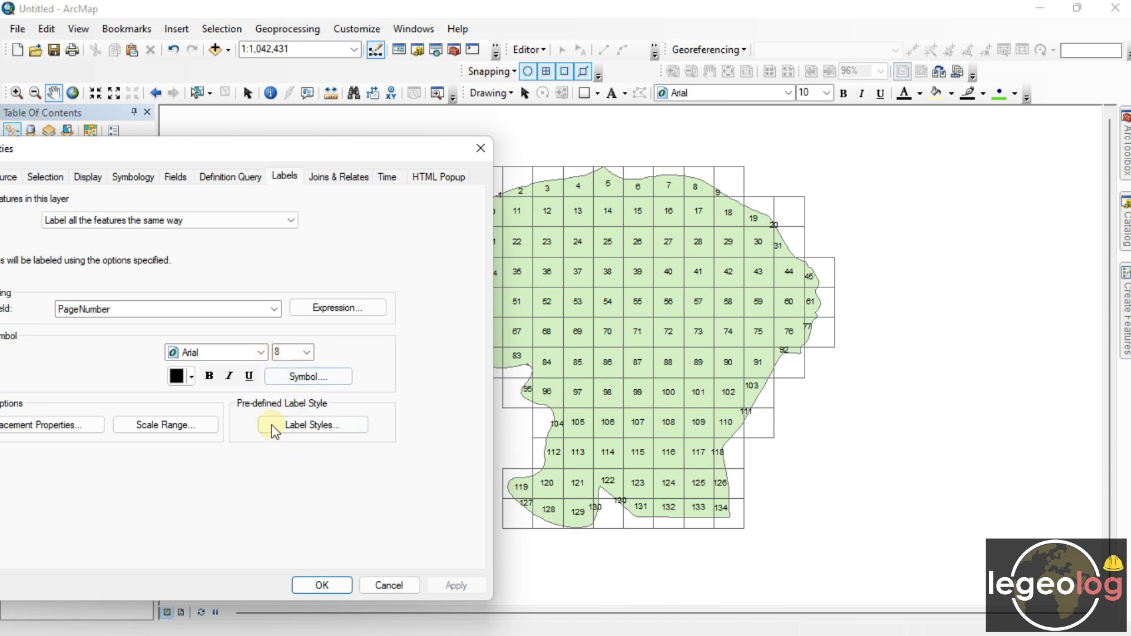
click(214, 377)
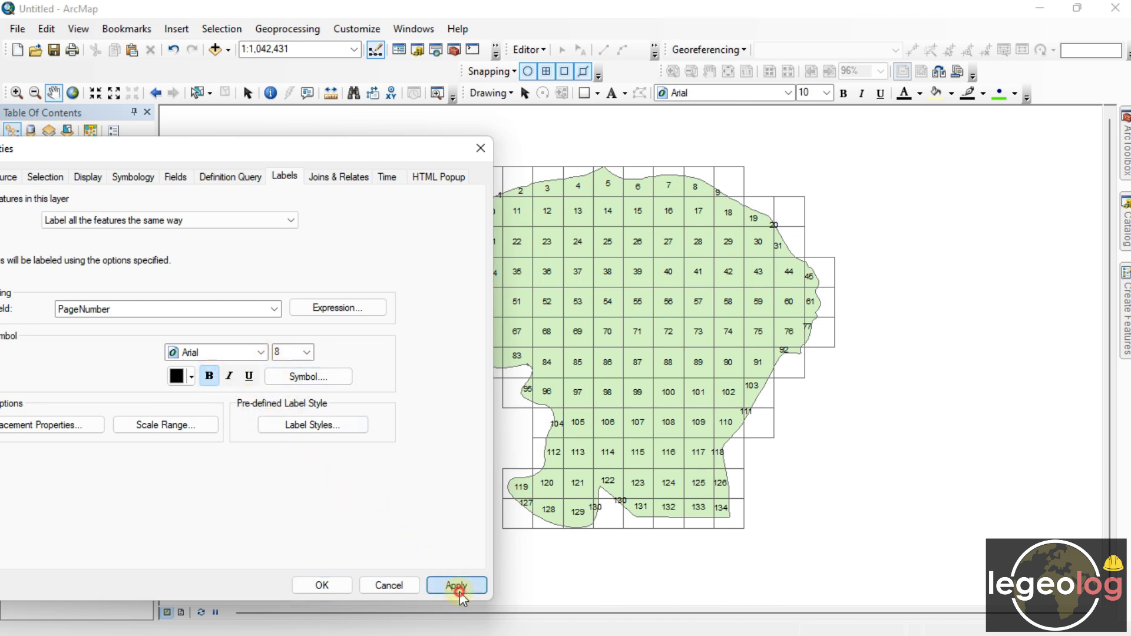
click(459, 591)
click(318, 583)
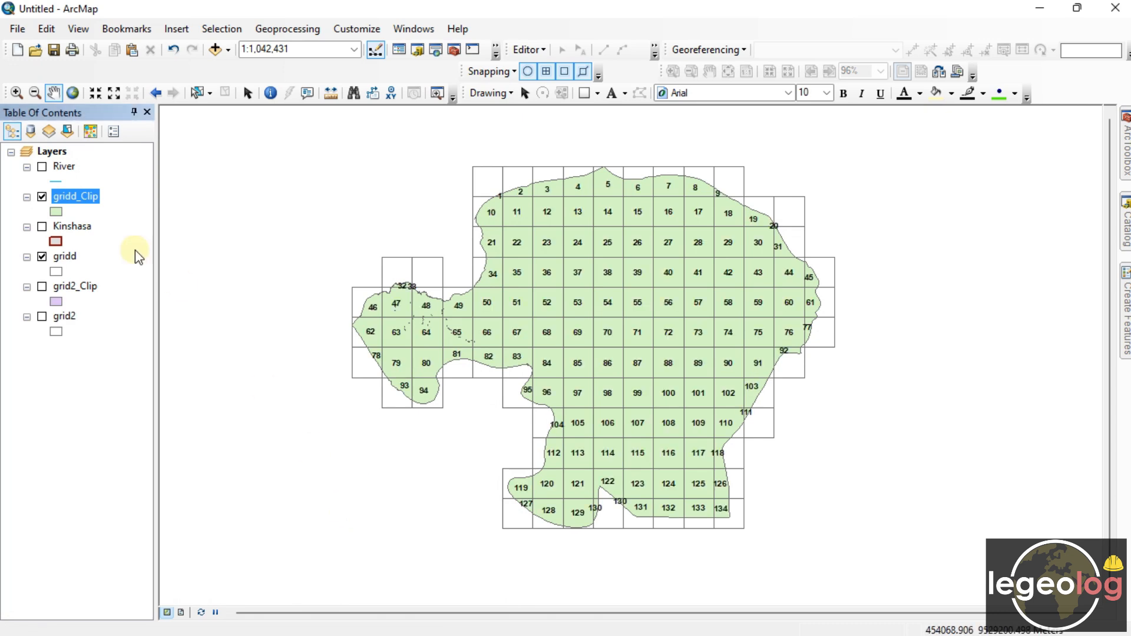
Step: Change the gridd_Clip layer's fill color to a salmon red
click(62, 212)
click(370, 277)
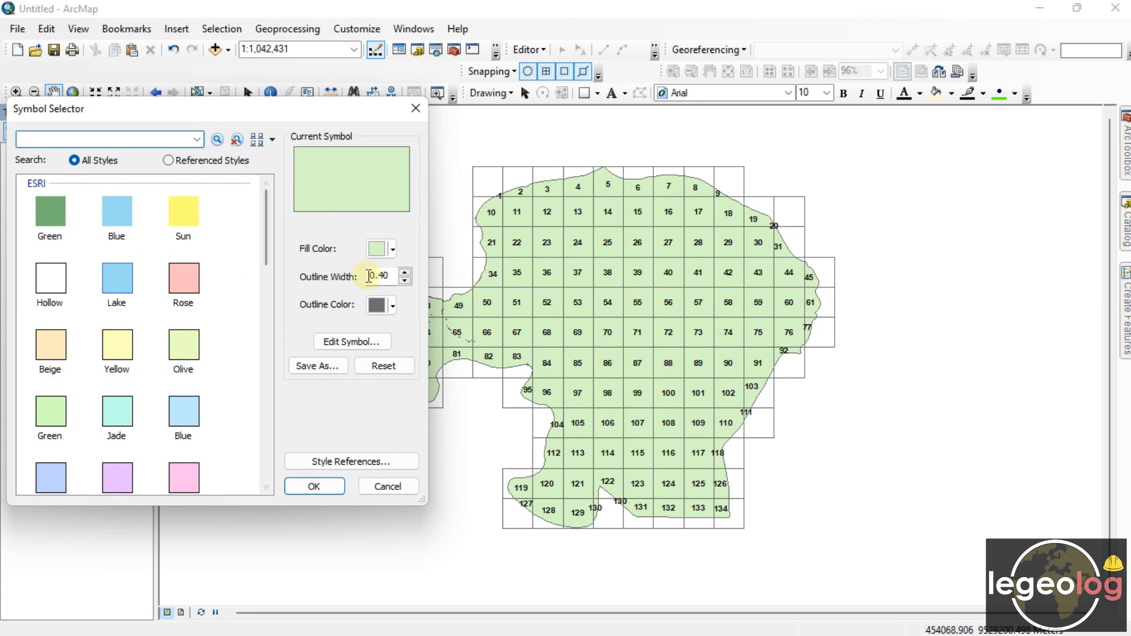
click(393, 250)
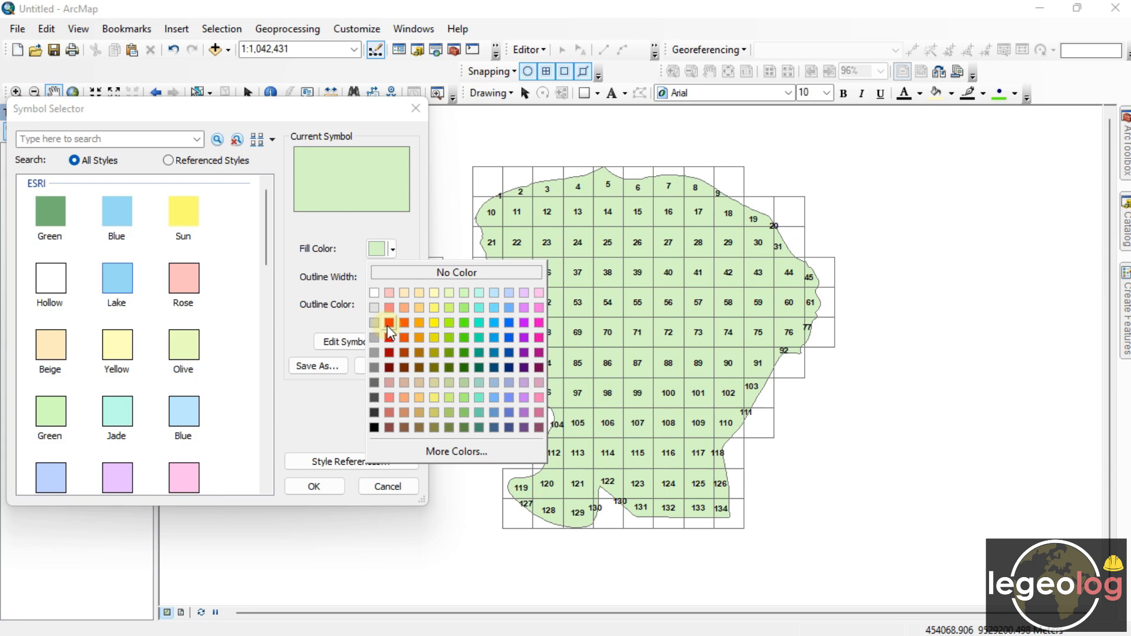
click(389, 308)
click(311, 481)
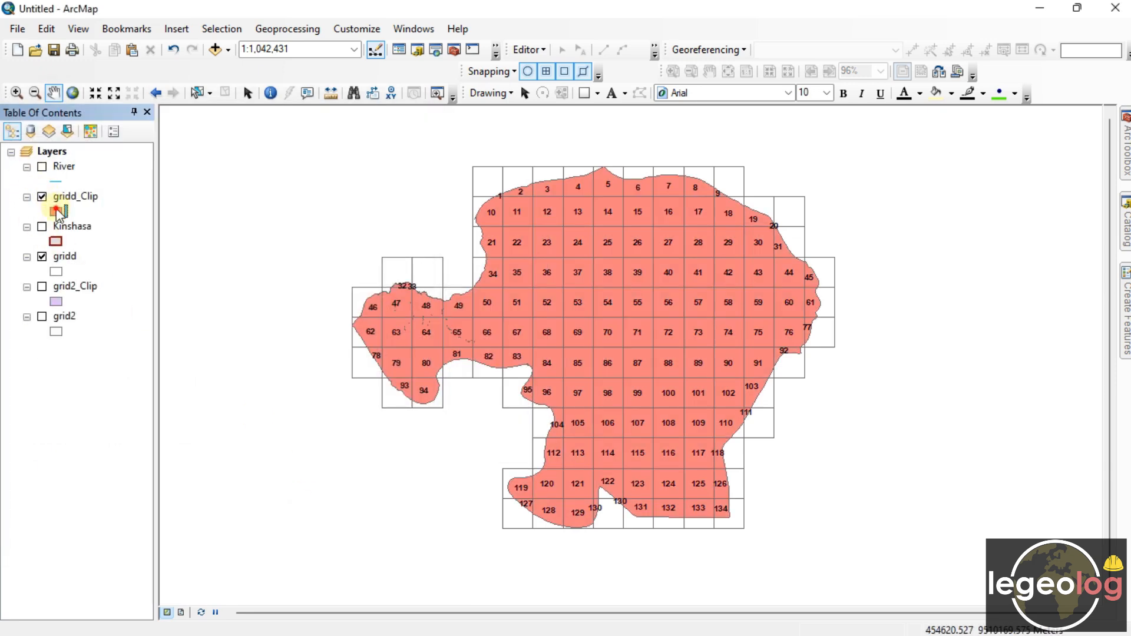
Step: Give the gridd_Clip layer a light pink fill color
click(56, 212)
click(391, 248)
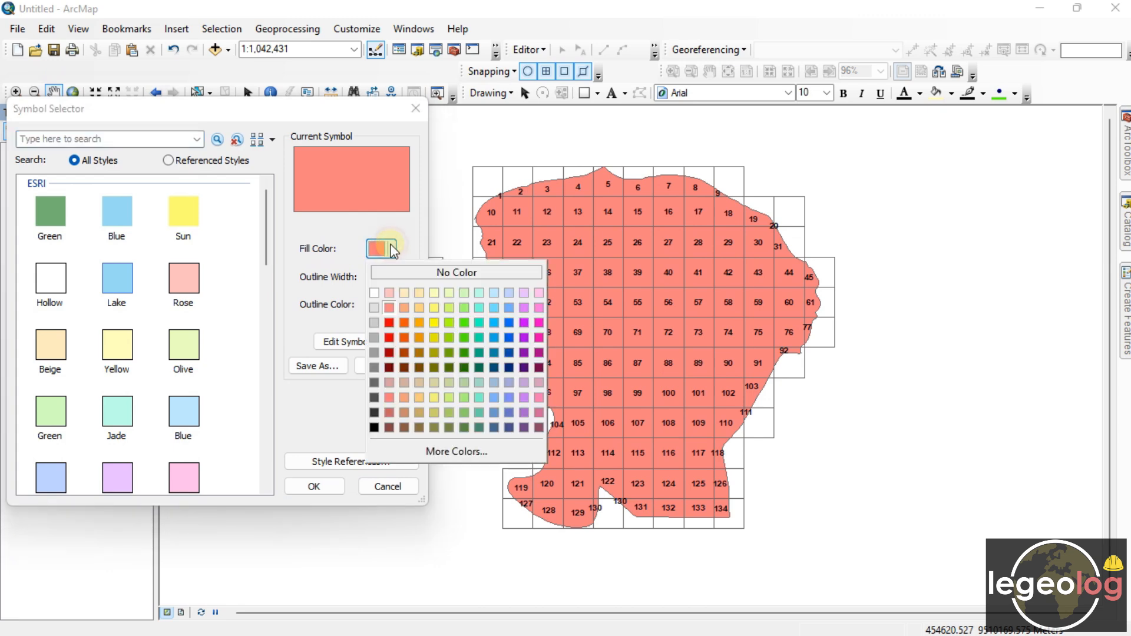
click(389, 307)
click(320, 485)
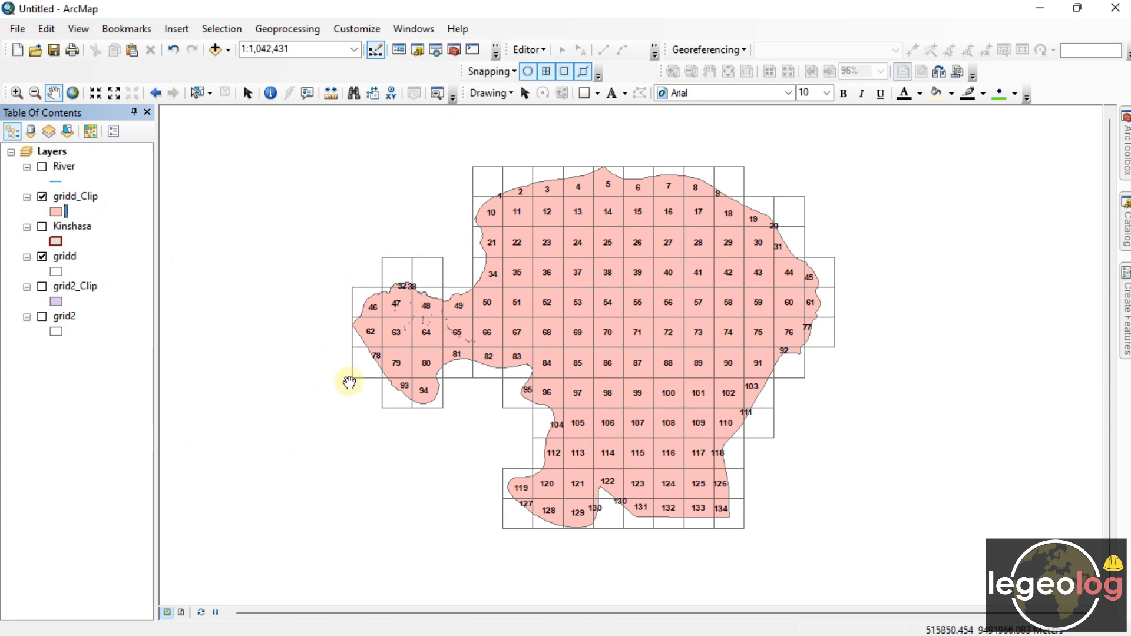
drag(323, 396, 351, 415)
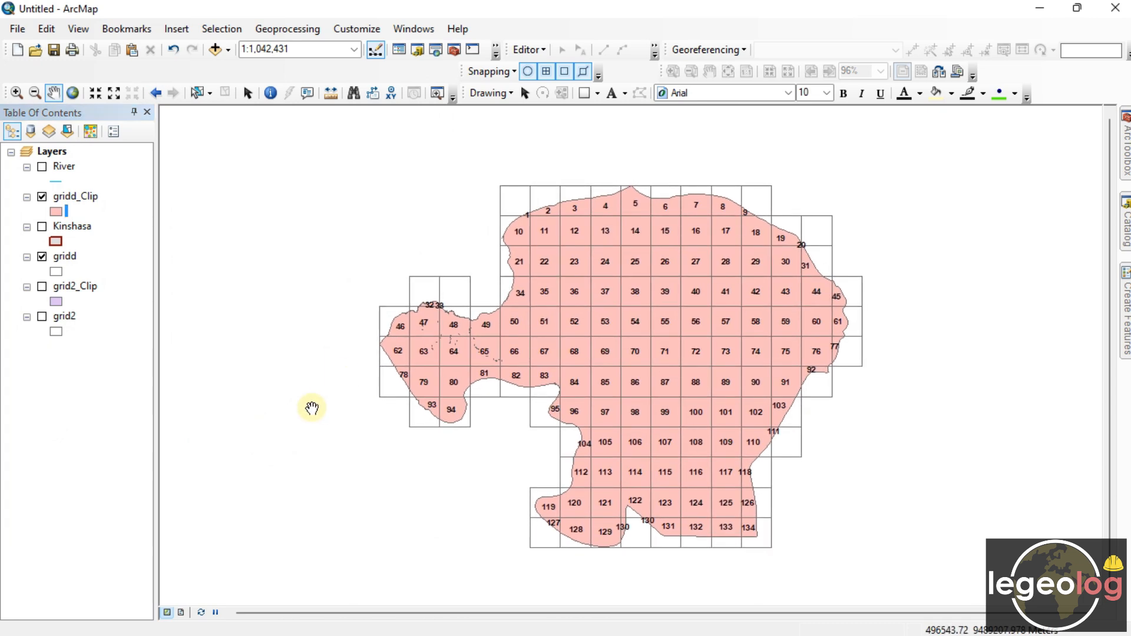